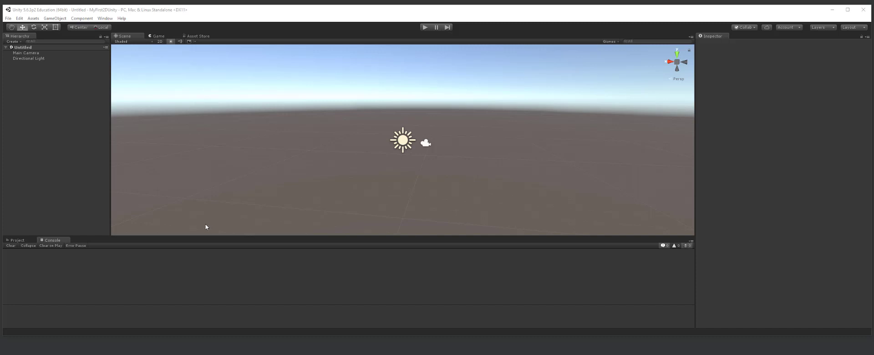
- Show the project's Assets folder in the system file explorer
click(17, 240)
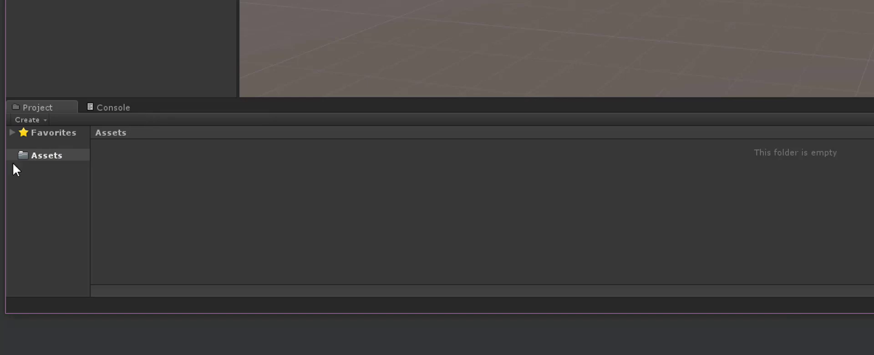
right_click(54, 155)
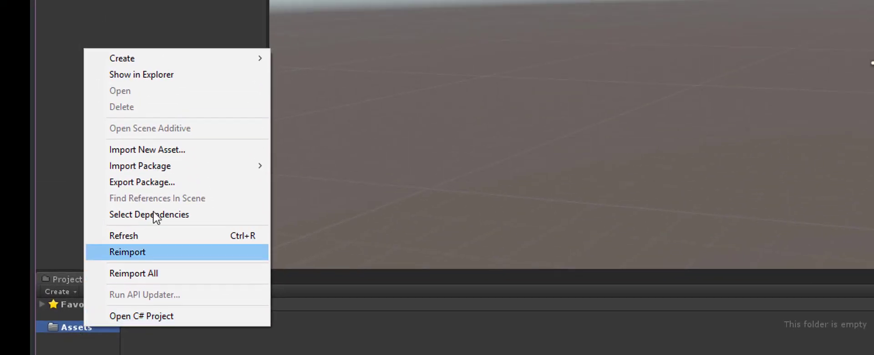
click(157, 76)
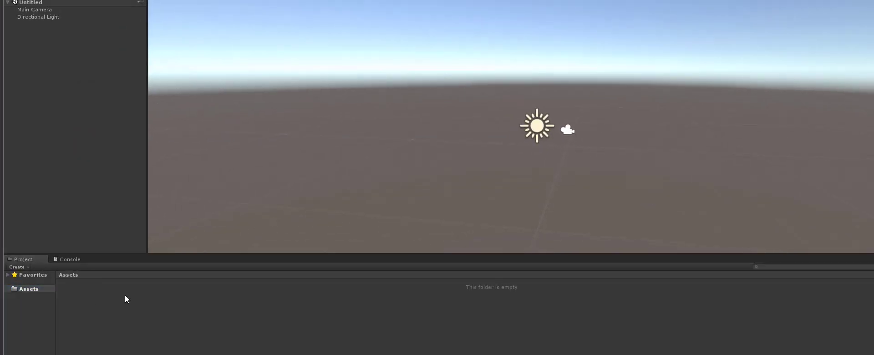
- Create a folder inside Assets and keep its default name, New Folder
right_click(79, 294)
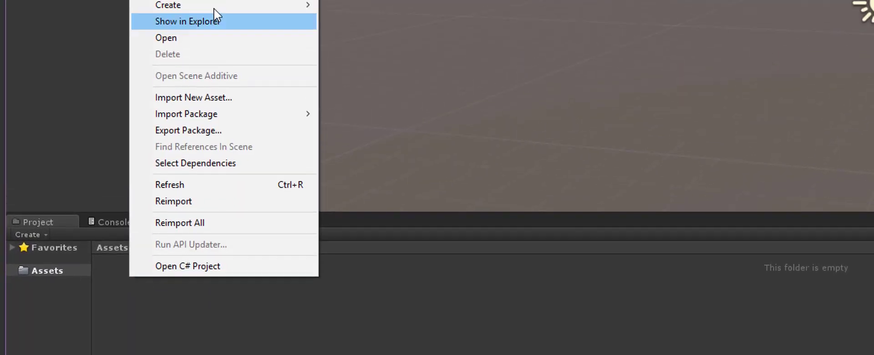
mouse_move(200, 4)
click(417, 7)
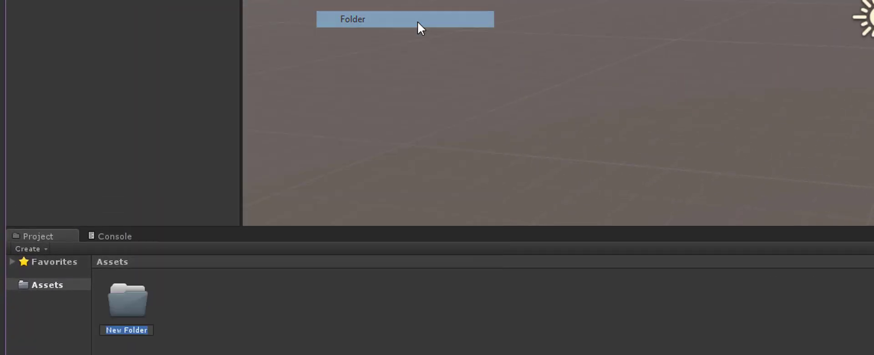
key(Return)
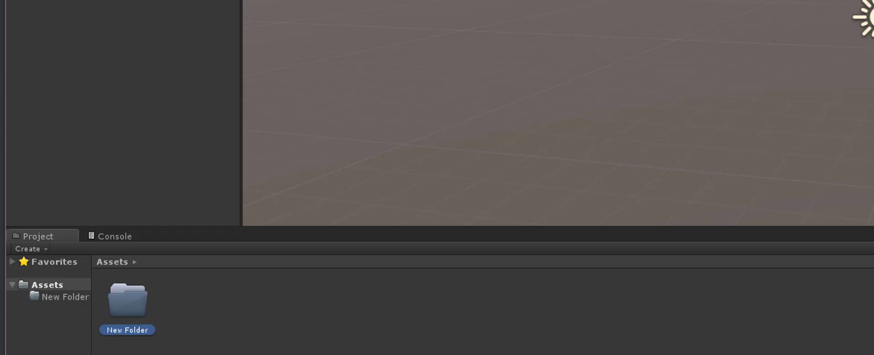
click(230, 324)
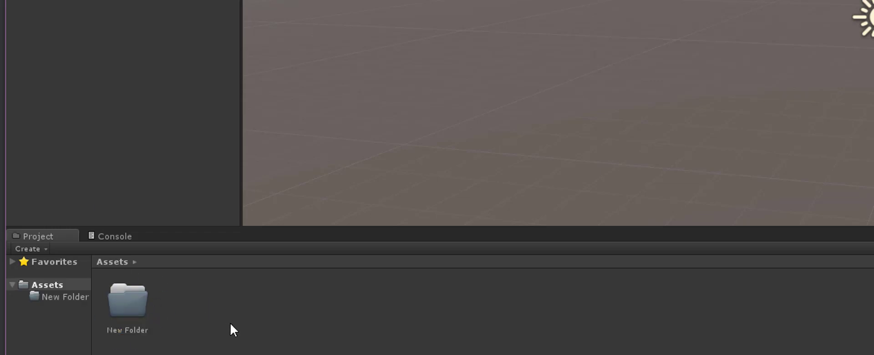
- Reveal New Folder from the project's Assets in the system file explorer
click(135, 297)
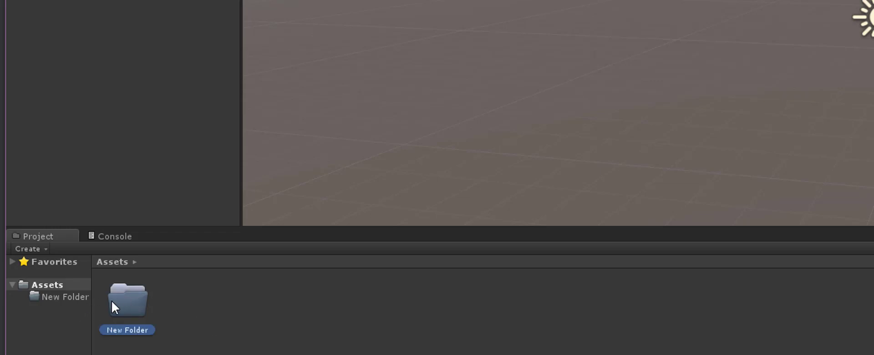
right_click(114, 299)
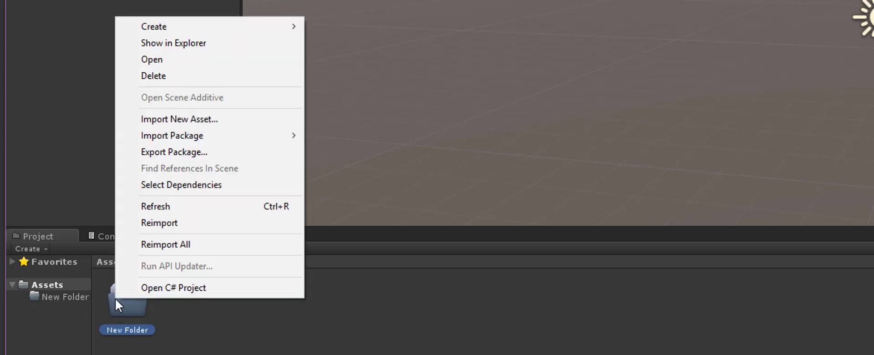
click(196, 44)
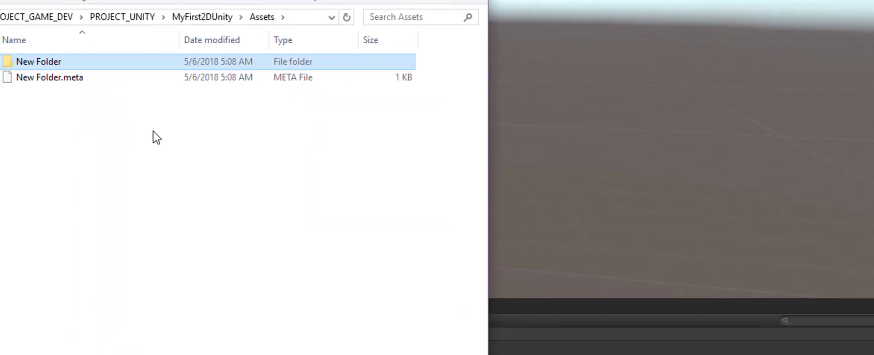
- Create a second folder inside the Assets directory in File Explorer and rename it wdwdwd
right_click(91, 114)
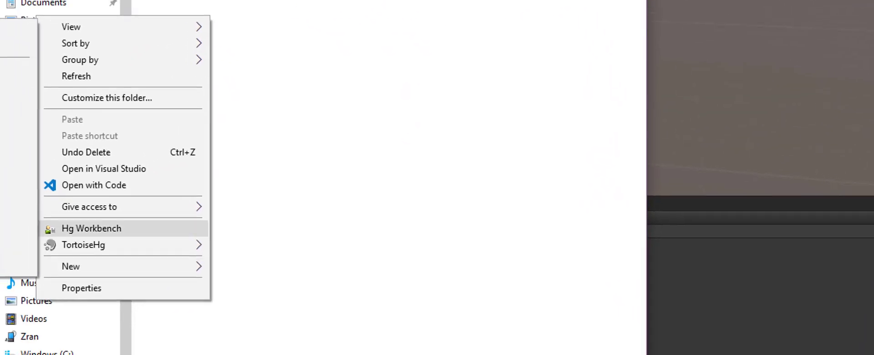
mouse_move(0, 354)
click(91, 73)
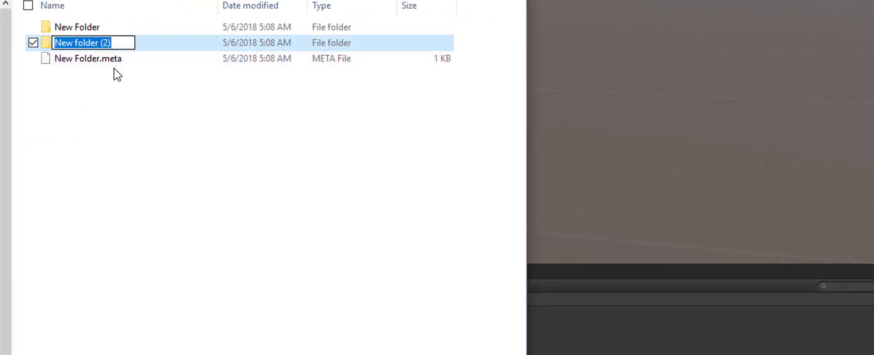
click(383, 59)
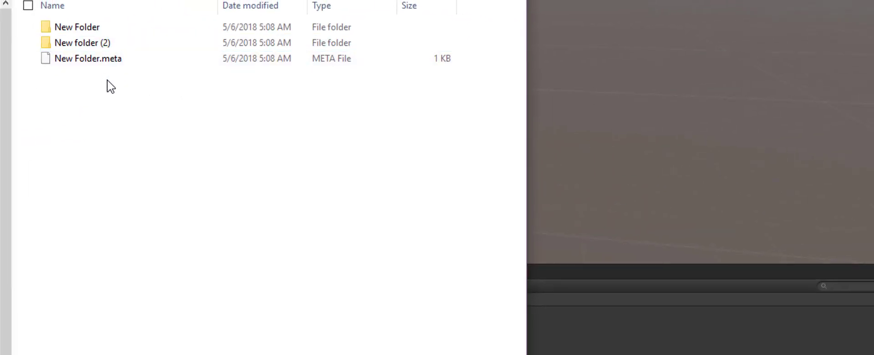
click(105, 44)
click(85, 44)
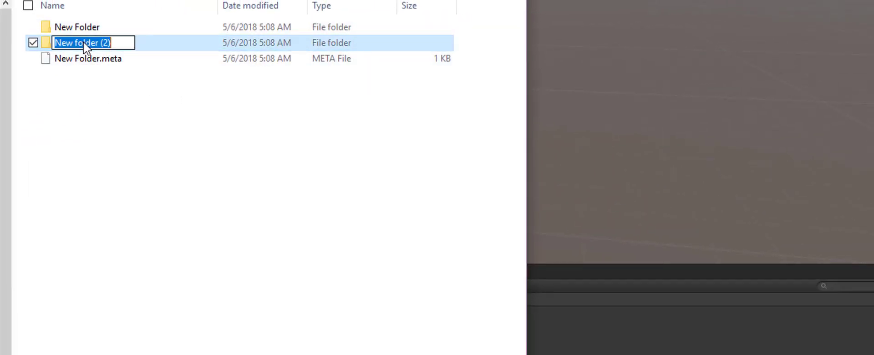
text(wdwdwd)
click(108, 82)
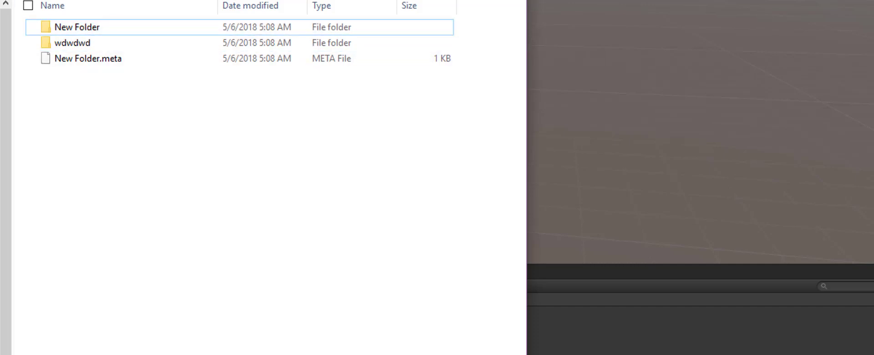
- Switch between Unity and File Explorer to compare the Assets folder contents, ending in Unity
key(alt+Tab)
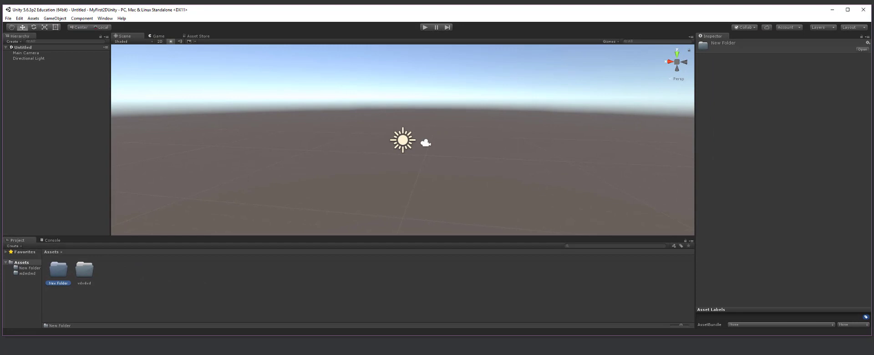
key(alt+Tab)
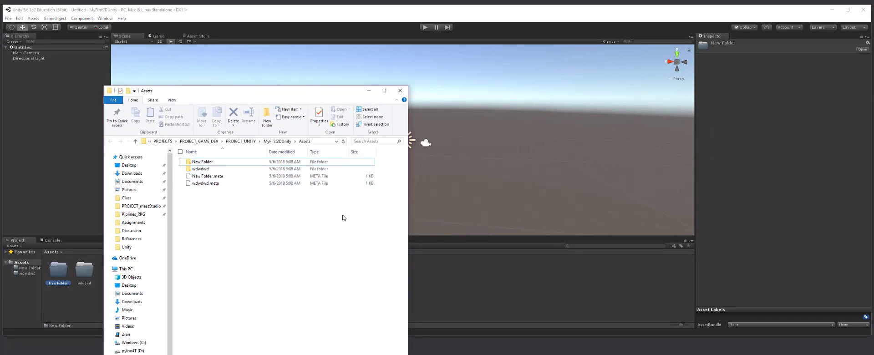
key(alt+Tab)
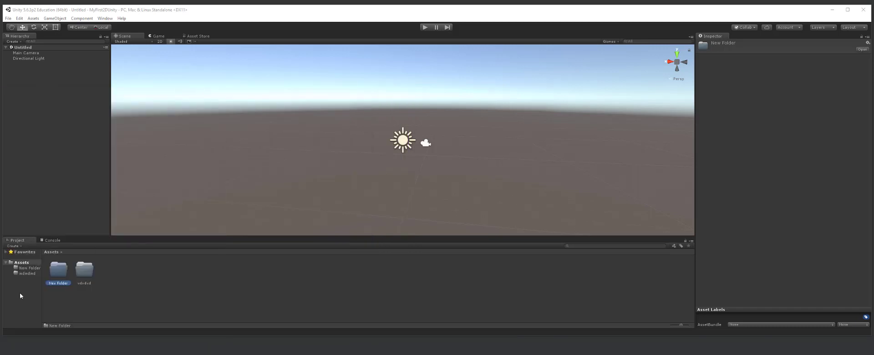
- Delete both the wdwdwd folder and New Folder from the project's Assets
click(113, 270)
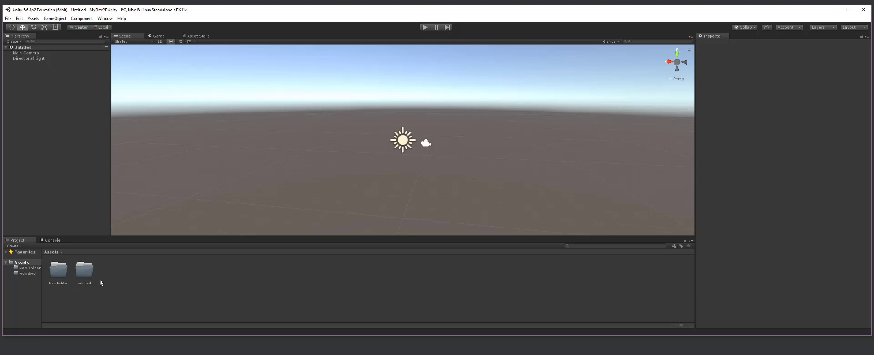
click(87, 270)
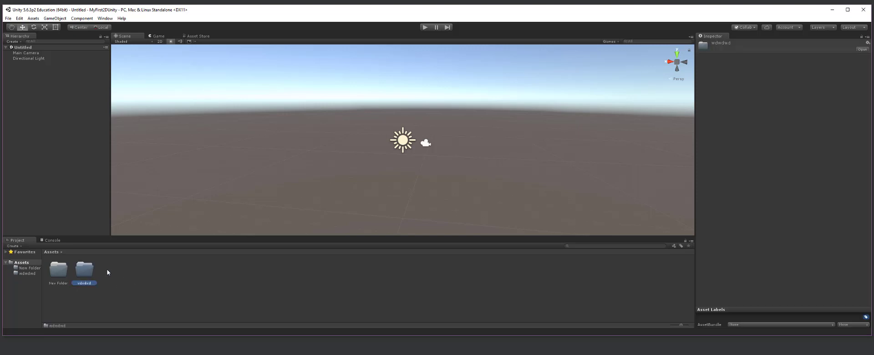
key(Delete)
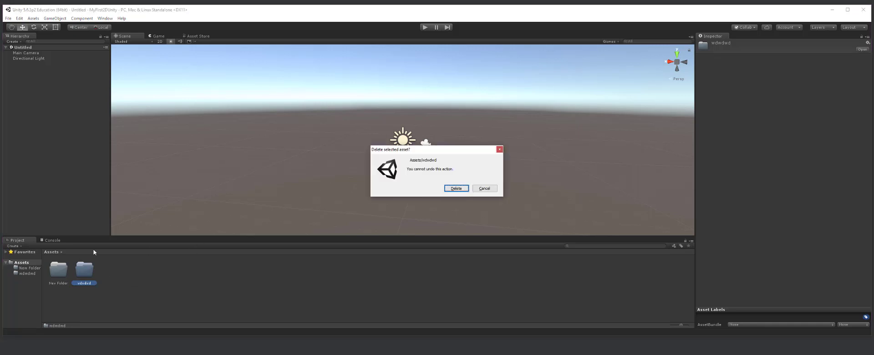
key(Escape)
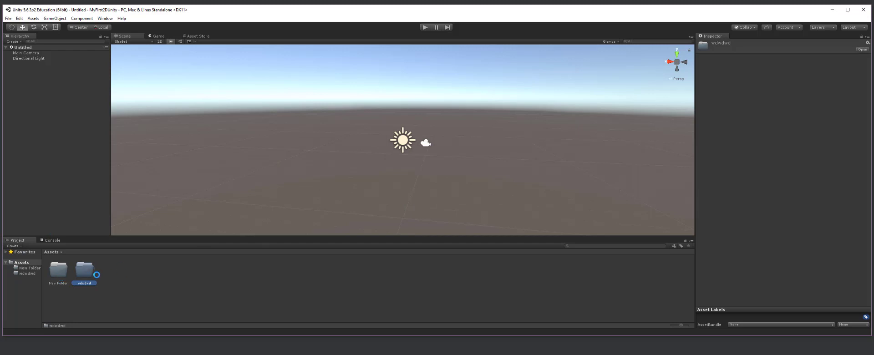
click(53, 278)
key(Delete)
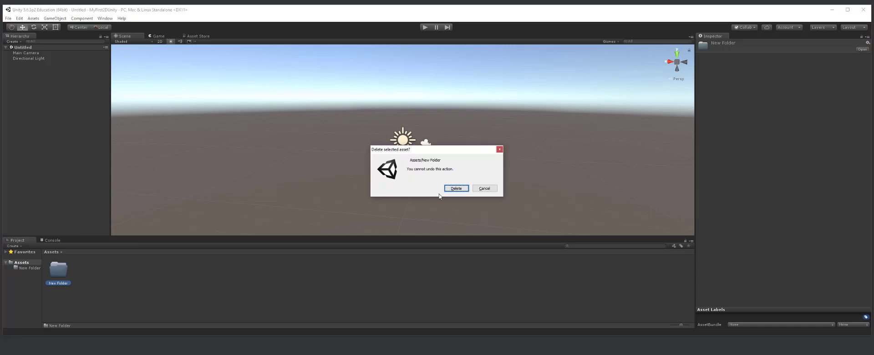
click(452, 189)
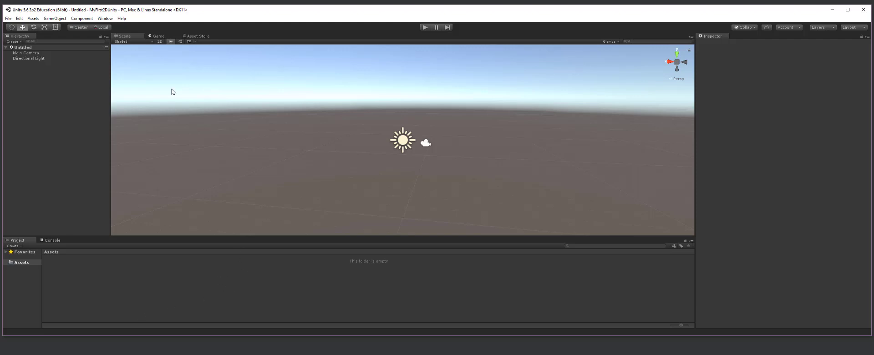
- Import the complete 2D standard asset package into the project
click(33, 18)
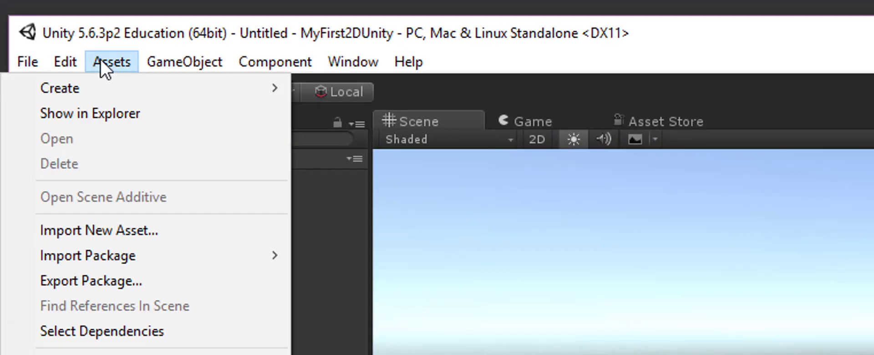
mouse_move(163, 251)
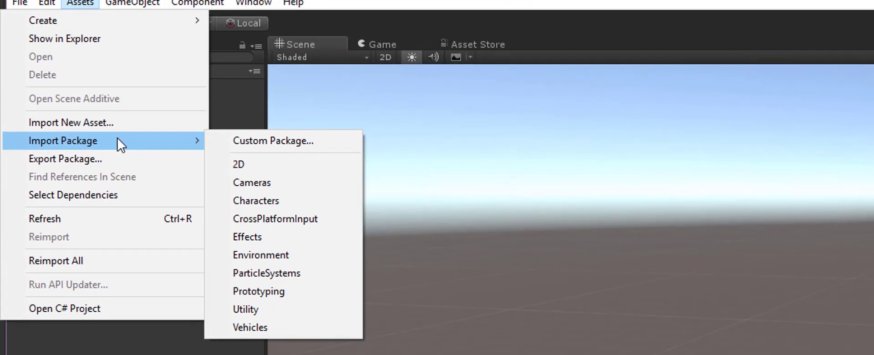
click(255, 163)
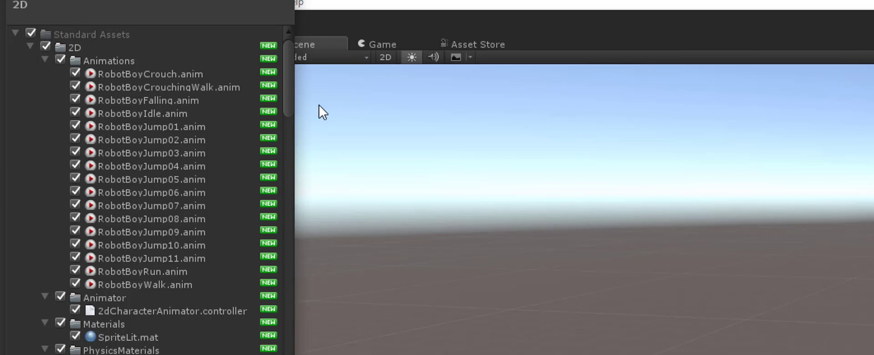
drag(159, 0, 303, 6)
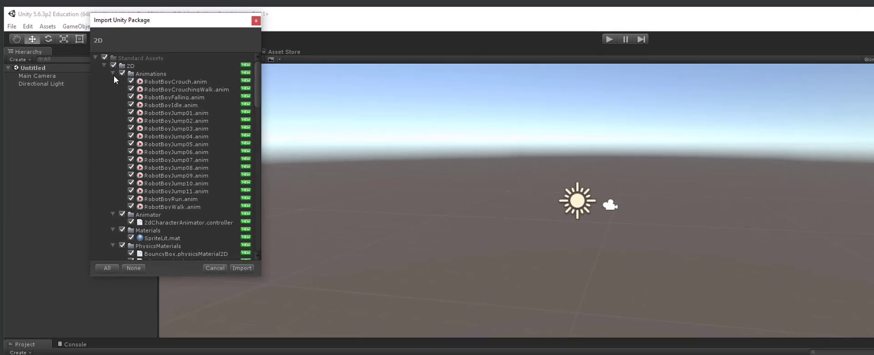
click(112, 73)
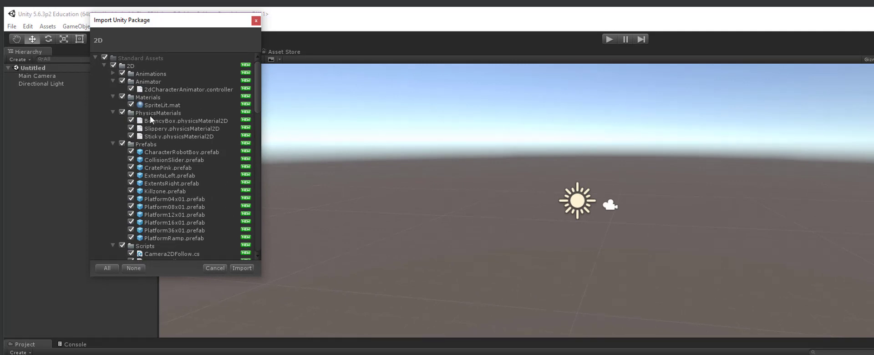
click(242, 268)
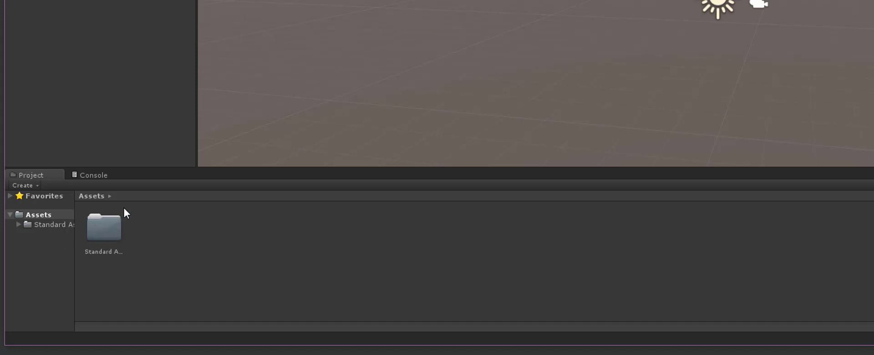
- Browse the imported Standard Assets, looking through the 2D folder and its PhysicsMaterials subfolder, and widen the folder tree
click(25, 217)
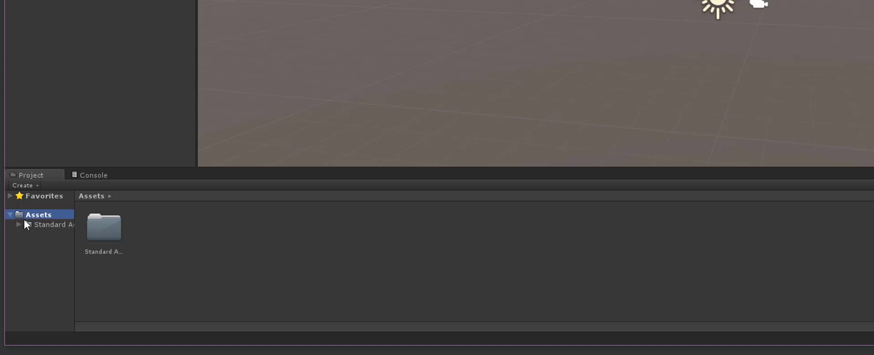
click(51, 225)
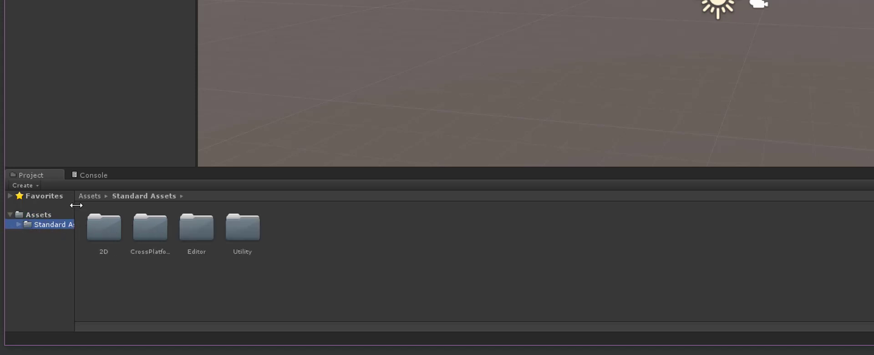
drag(76, 205, 108, 207)
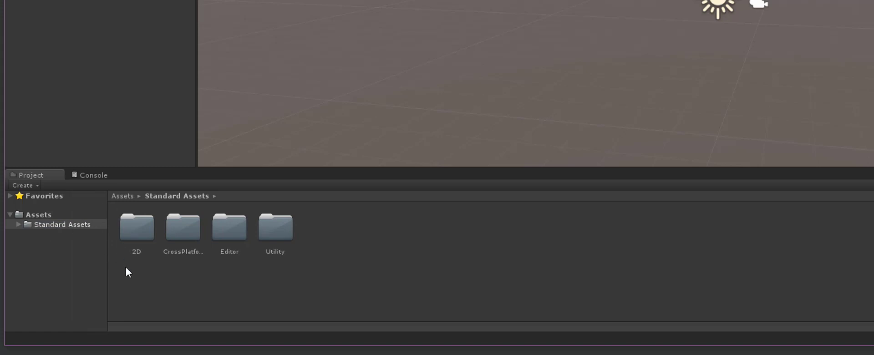
double_click(143, 230)
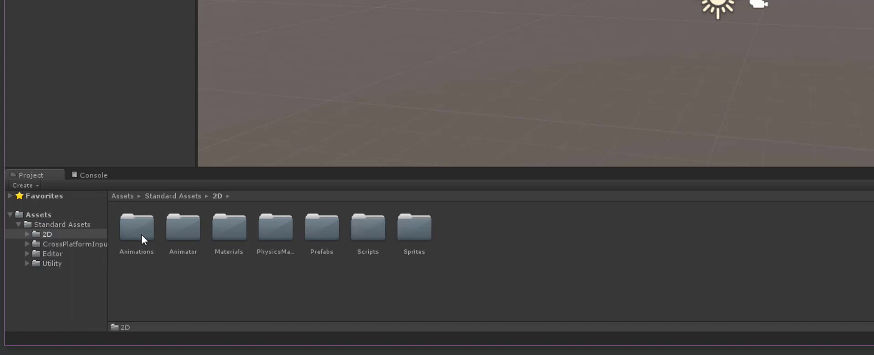
double_click(277, 226)
click(216, 198)
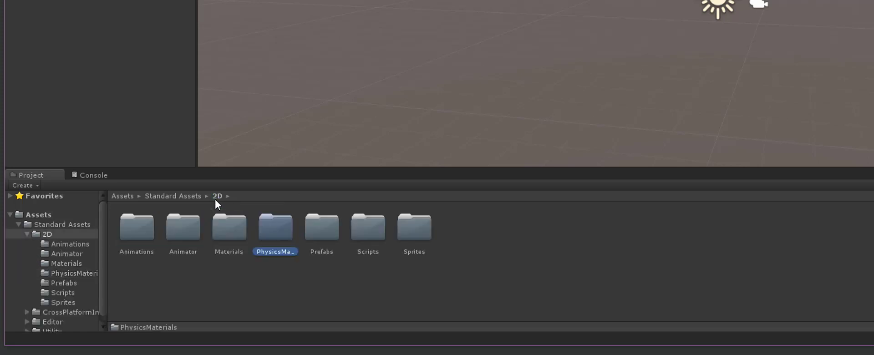
- Look through the Prefabs and Scripts folders of the 2D standard assets and return to the top-level Assets folder
double_click(324, 232)
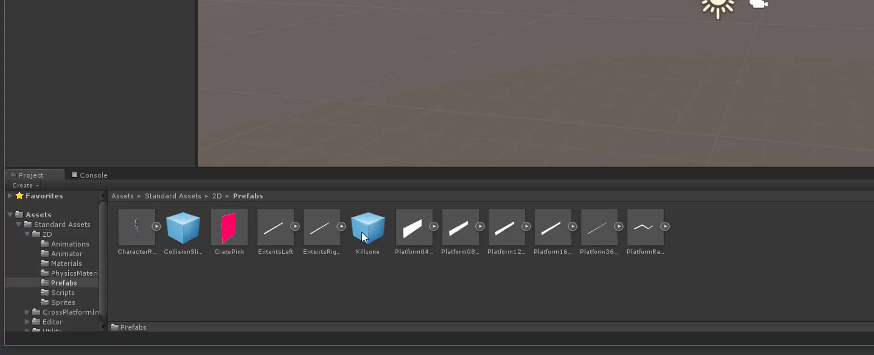
click(217, 196)
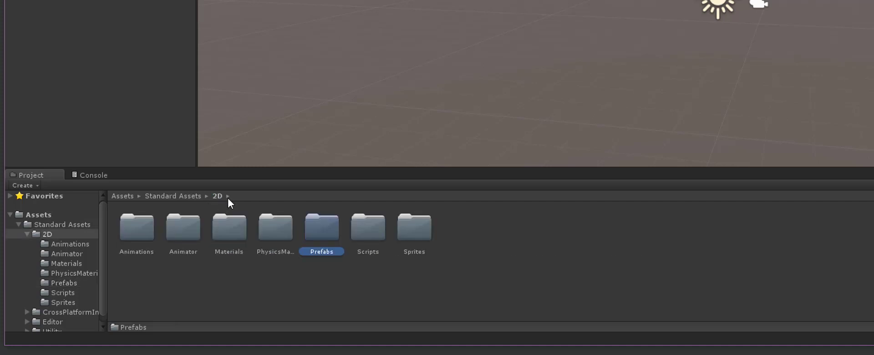
click(413, 226)
double_click(378, 226)
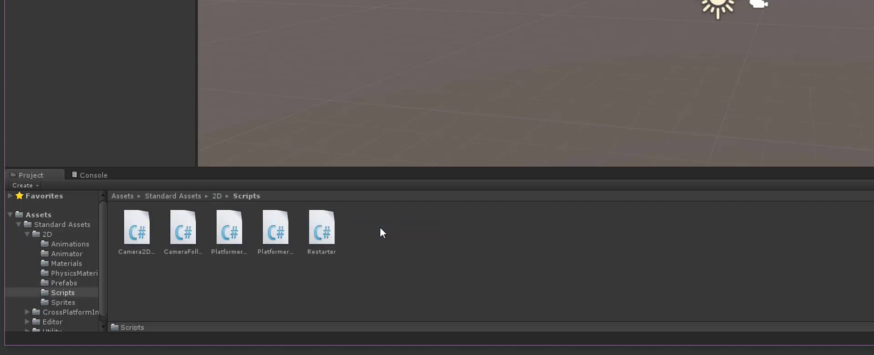
click(150, 195)
click(122, 196)
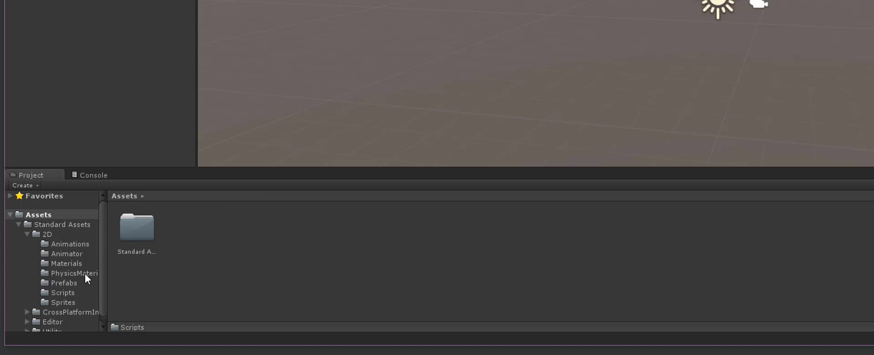
- Place the CharacterRobotBoy prefab from the 2D Prefabs folder into the scene
click(70, 244)
click(64, 282)
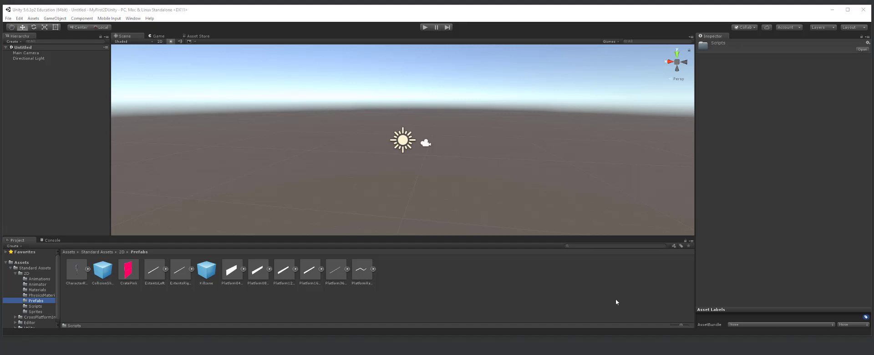
click(15, 273)
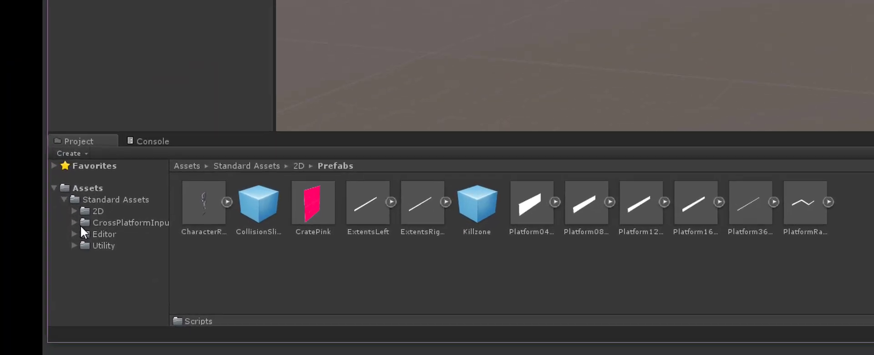
click(16, 274)
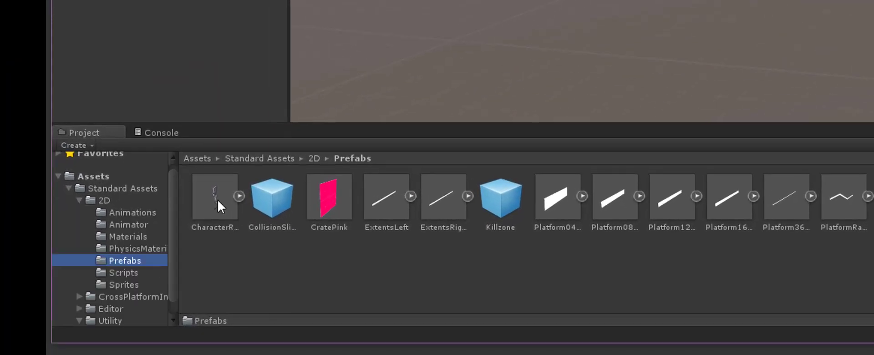
click(86, 278)
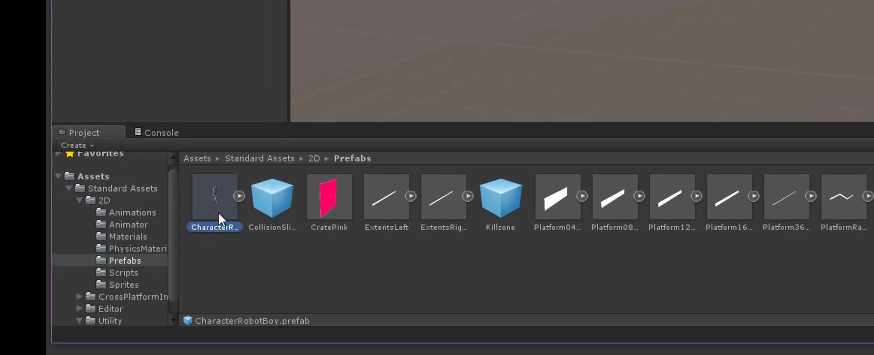
drag(218, 212, 868, 0)
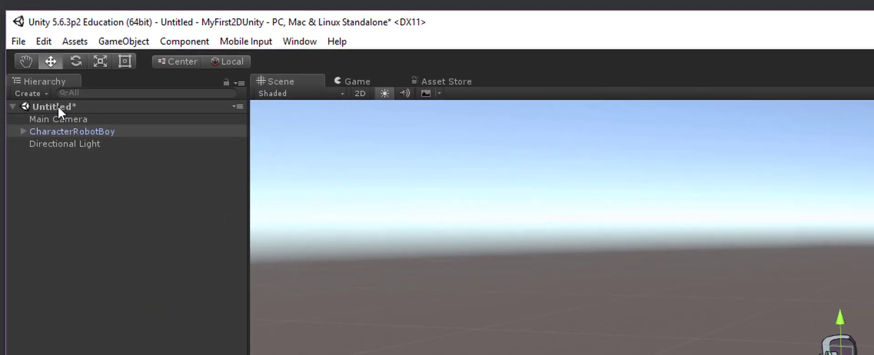
- Inspect the child objects of CharacterRobotBoy in the scene hierarchy, leaving the character selected
click(90, 130)
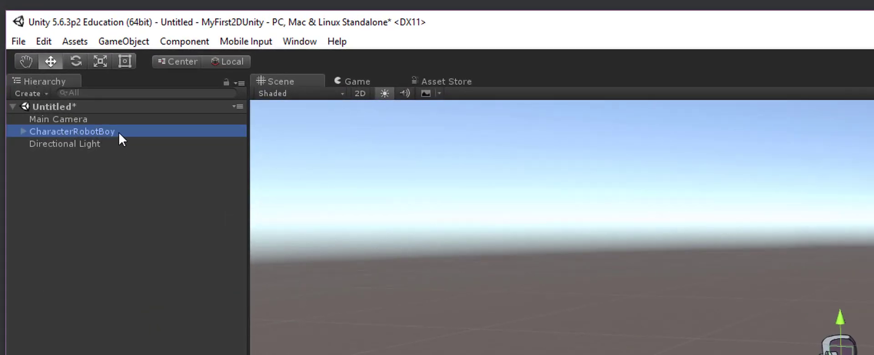
click(23, 131)
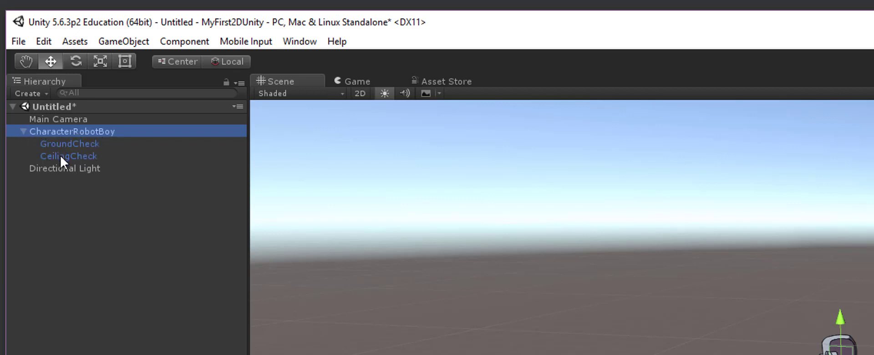
click(23, 131)
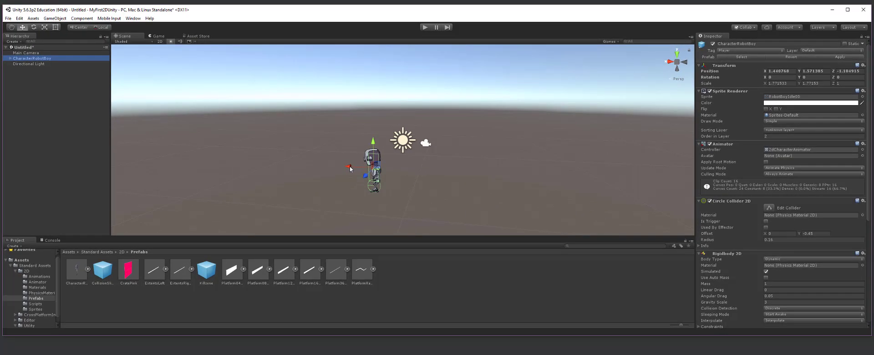
- Move CharacterRobotBoy through the scene and raise it above the ground, to about X 2.03, Y 3.07, Z 2.1
mouse_move(378, 165)
mouse_down()
mouse_move(328, 166)
mouse_move(376, 165)
mouse_up()
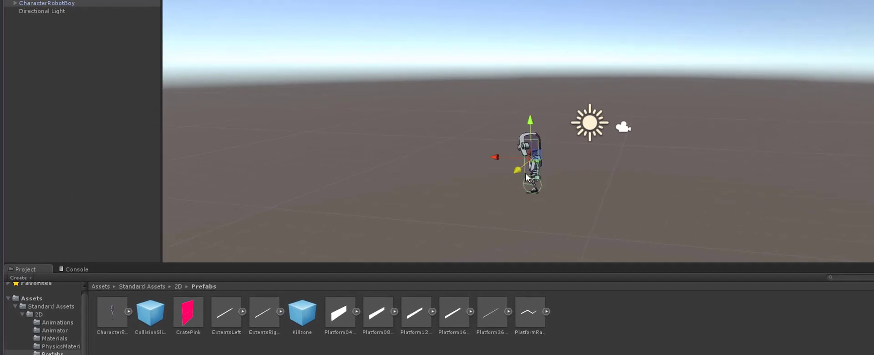
right_drag(527, 177, 406, 181)
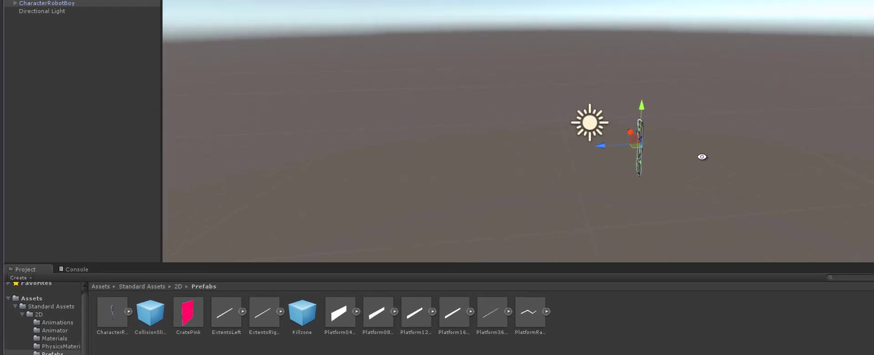
right_drag(703, 156, 660, 151)
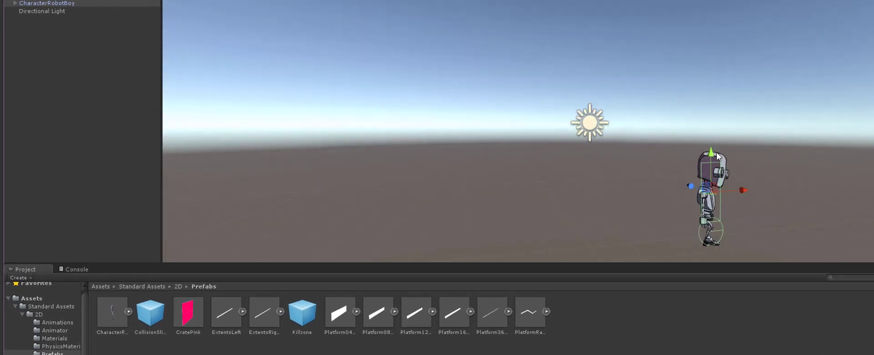
drag(717, 157, 717, 81)
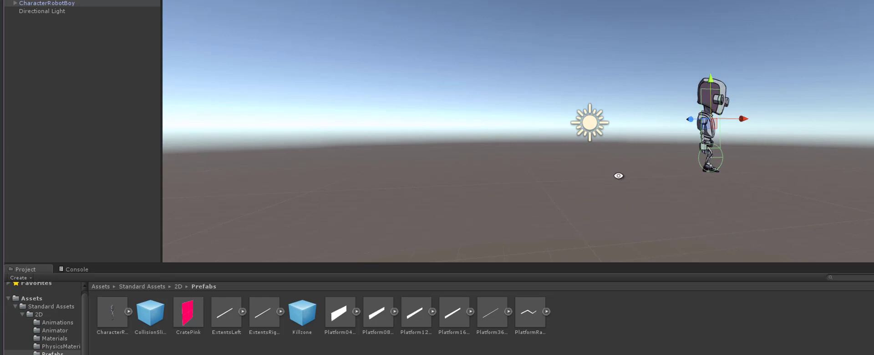
alt+drag(618, 176, 396, 163)
scroll(466, 160, up, 5)
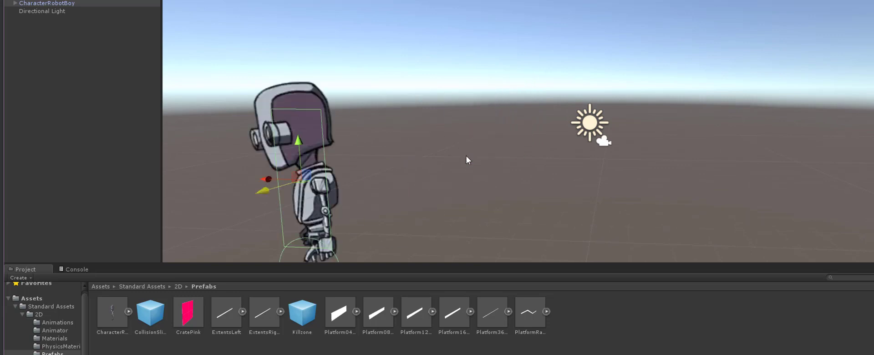
alt+drag(467, 157, 629, 161)
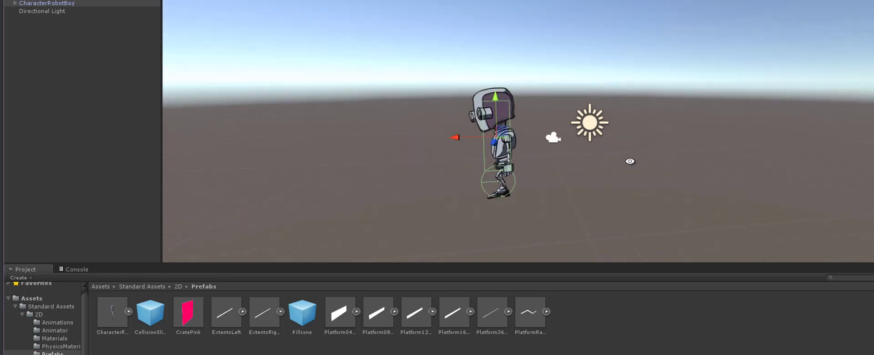
- Add a 3D Cube object to the scene
click(23, 313)
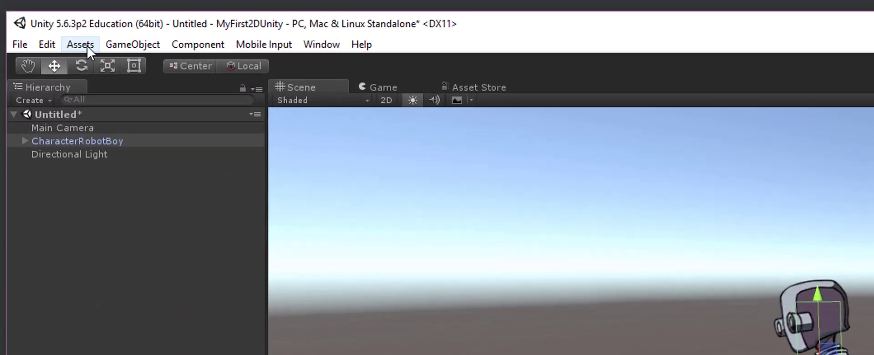
click(149, 48)
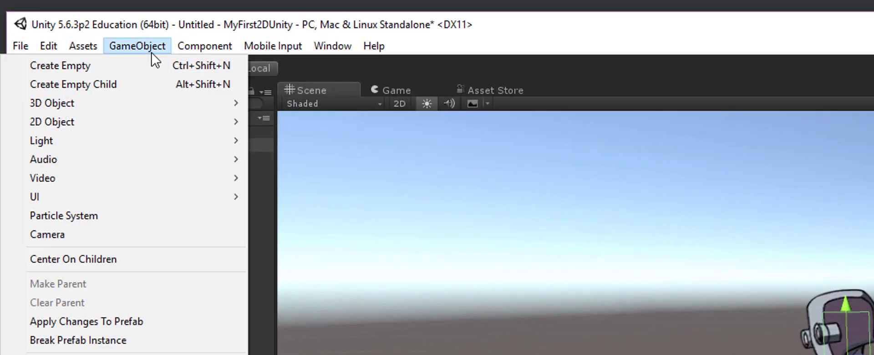
mouse_move(148, 112)
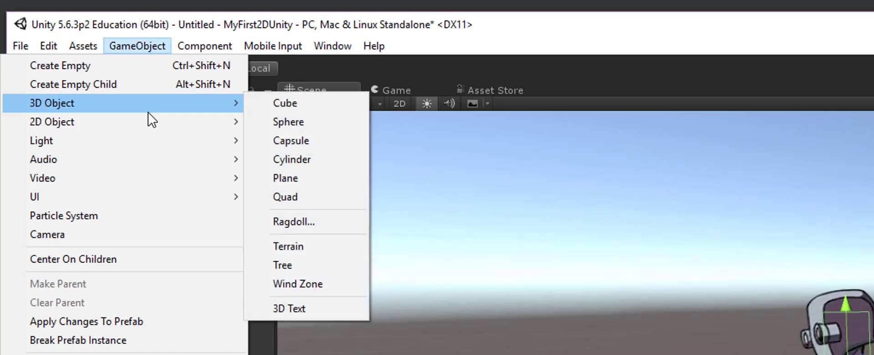
click(294, 109)
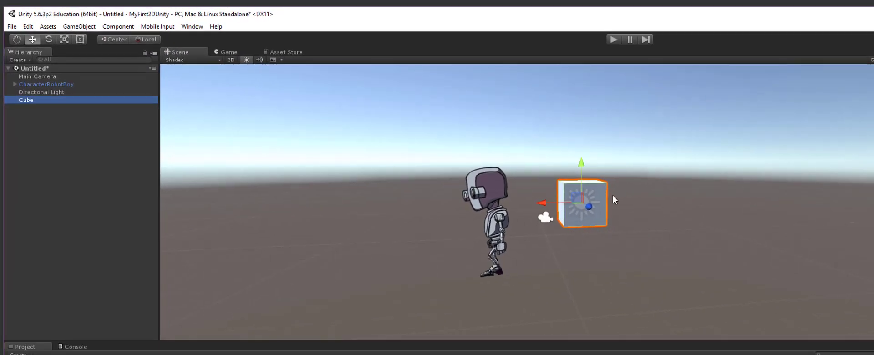
- Examine the cube beside CharacterRobotBoy and compare the properties of the cube, character, directional light and main camera
alt+drag(669, 203, 439, 277)
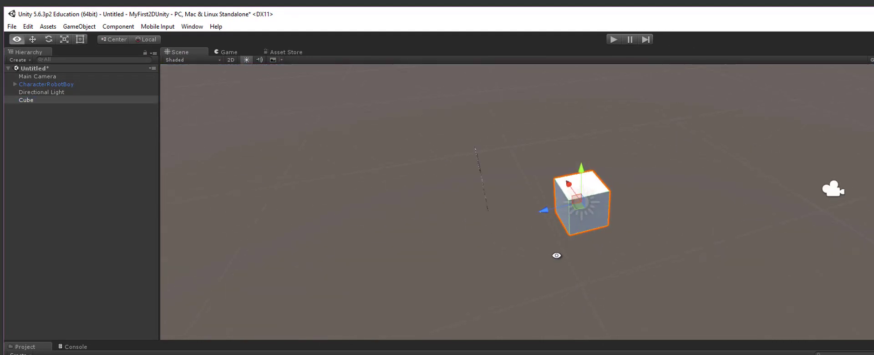
alt+drag(556, 253, 748, 191)
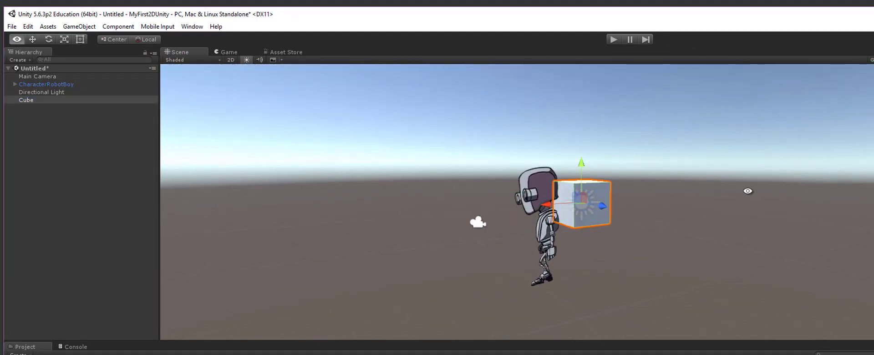
click(27, 101)
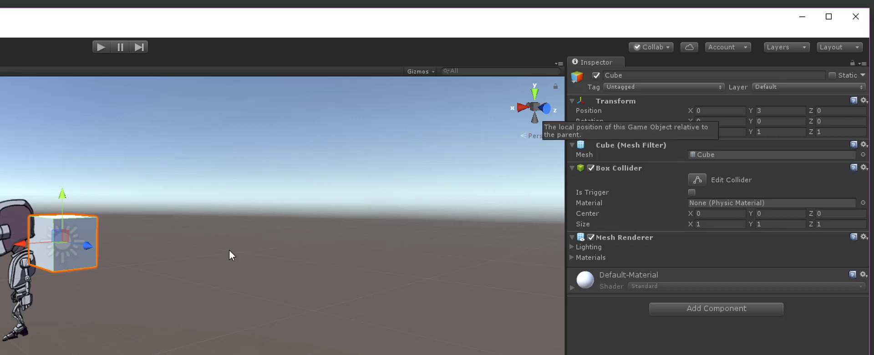
click(21, 280)
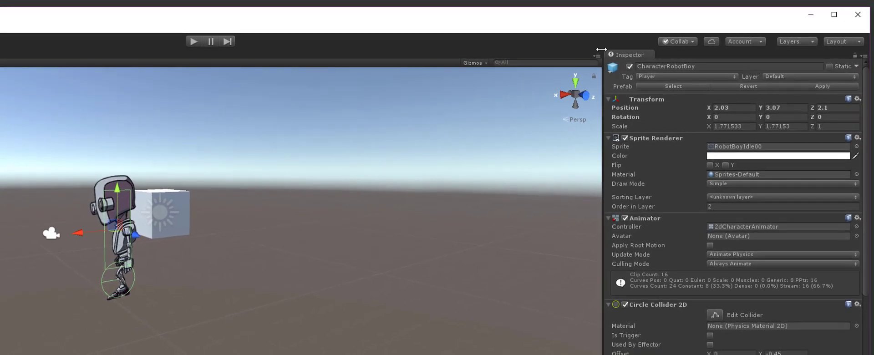
click(185, 205)
click(159, 214)
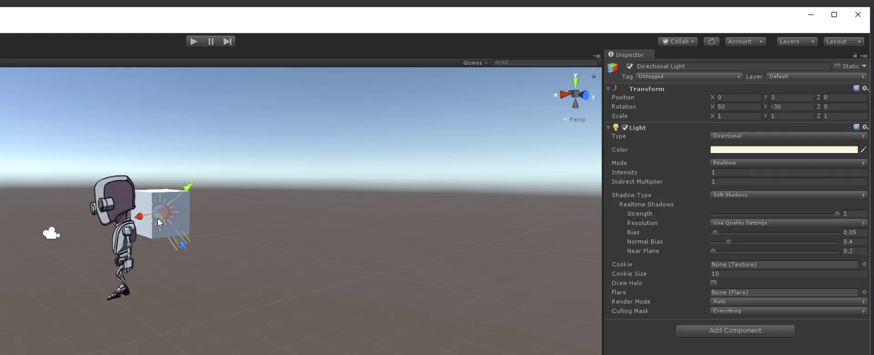
click(50, 237)
- Compare the solid cube with the flat CharacterRobotBoy sprite from several angles, selecting each one in turn
right_drag(542, 143, 181, 199)
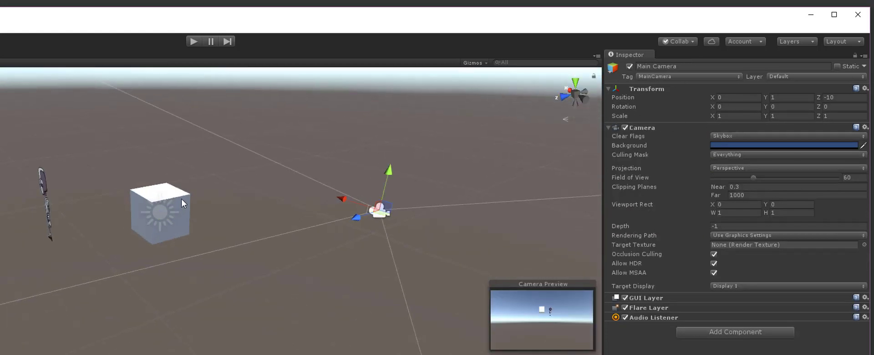
click(187, 214)
alt+drag(379, 210, 231, 207)
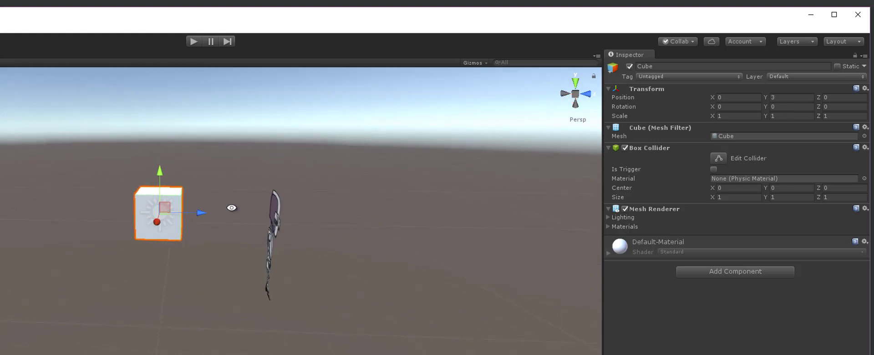
alt+drag(326, 195, 191, 212)
click(43, 236)
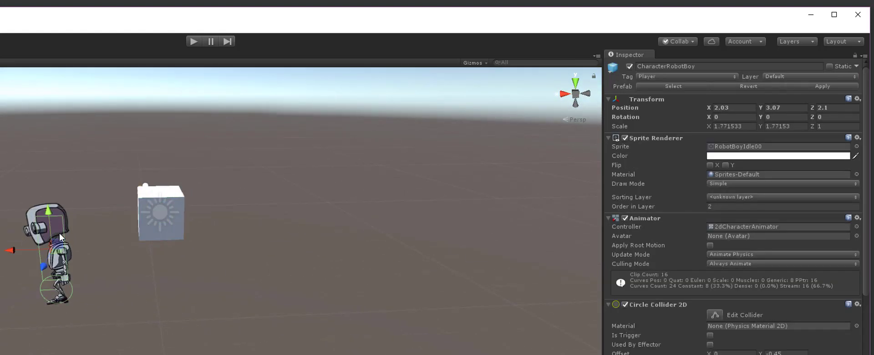
alt+drag(253, 202, 205, 203)
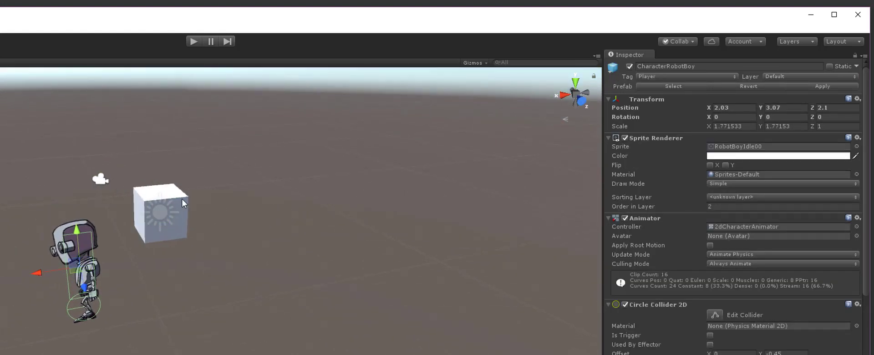
- Stretch the cube into a long, thin slab with scale X 2.24, Y 0.15 and Z -73.83
click(188, 201)
alt+drag(234, 230, 85, 217)
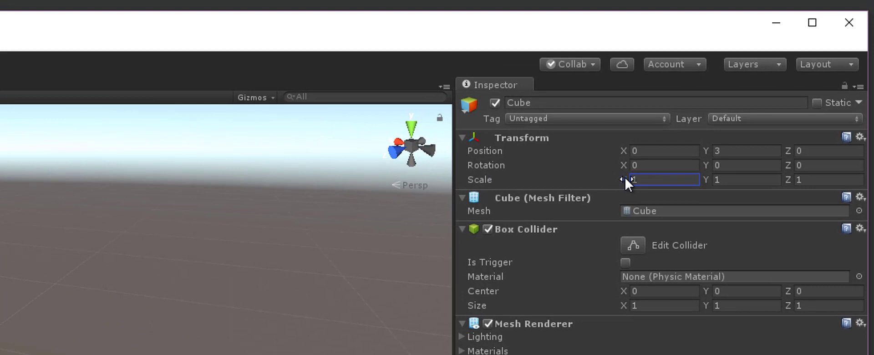
drag(713, 114, 690, 113)
drag(589, 176, 599, 181)
text(2.24)
click(710, 181)
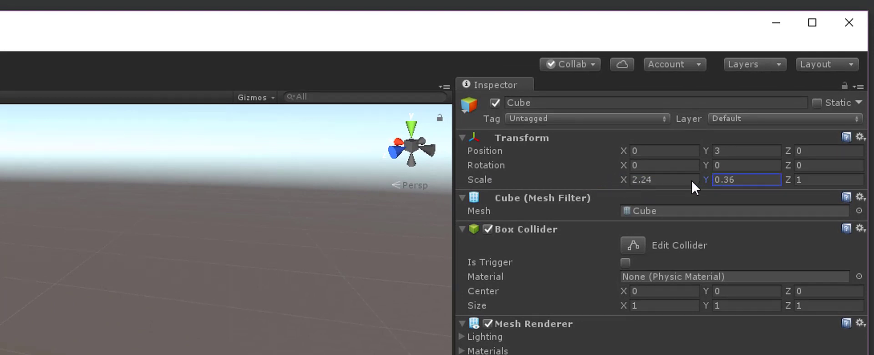
drag(691, 180, 690, 180)
drag(786, 181, 788, 199)
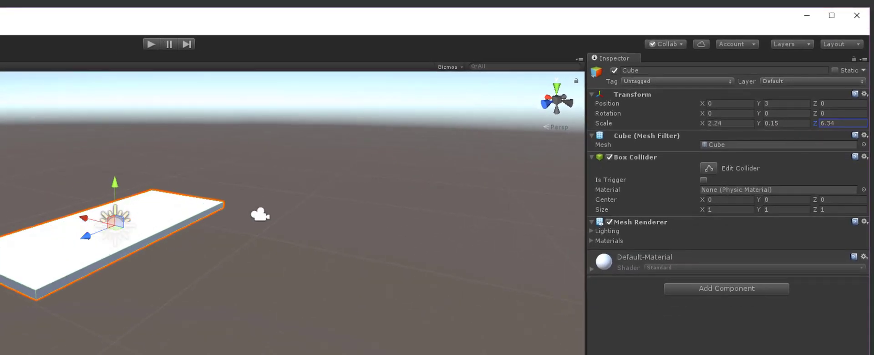
drag(815, 123, 851, 128)
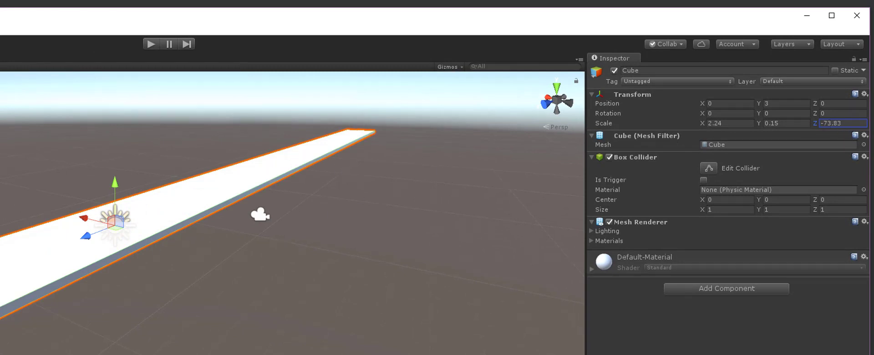
- Reset the cube's scale to 1 on both the Z and Y axes, keeping X at 2.24
right_drag(243, 226, 215, 217)
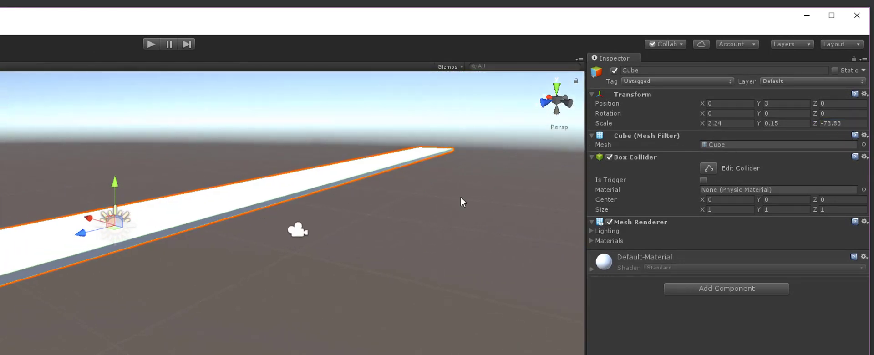
click(836, 122)
drag(848, 122, 768, 125)
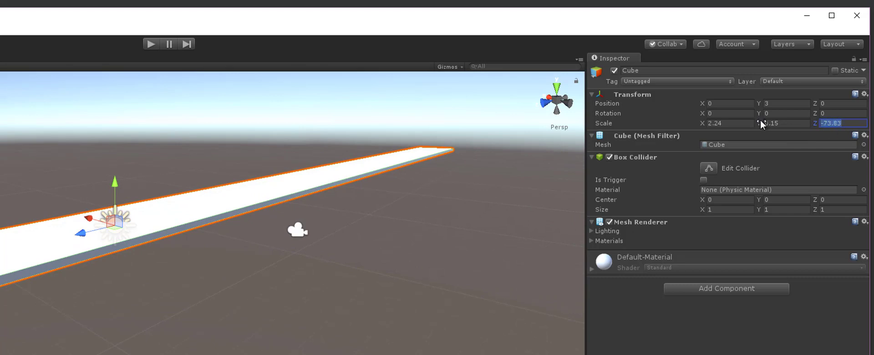
text(0)
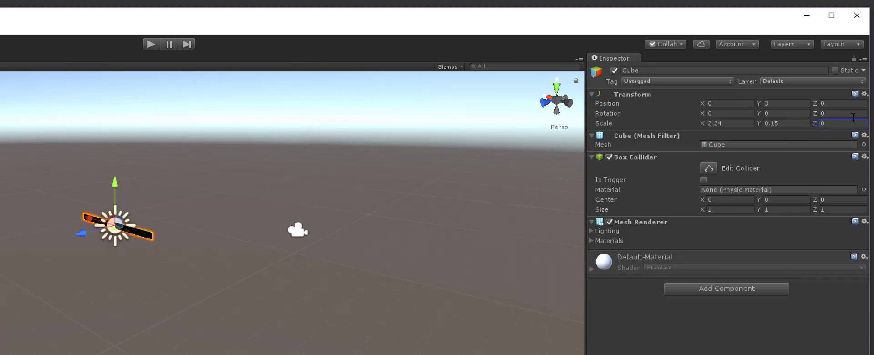
text(10)
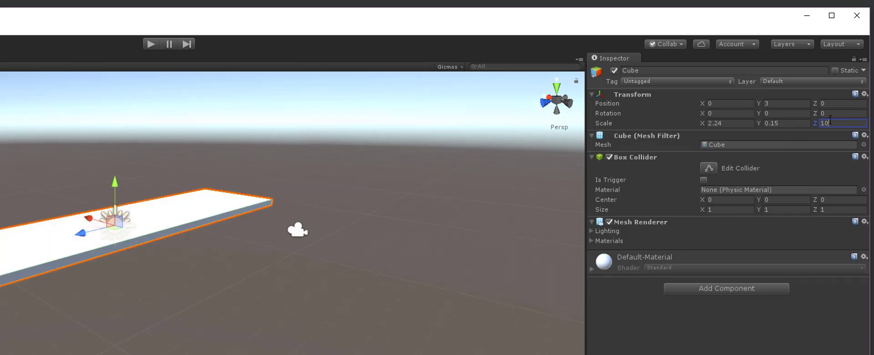
key(BackSpace)
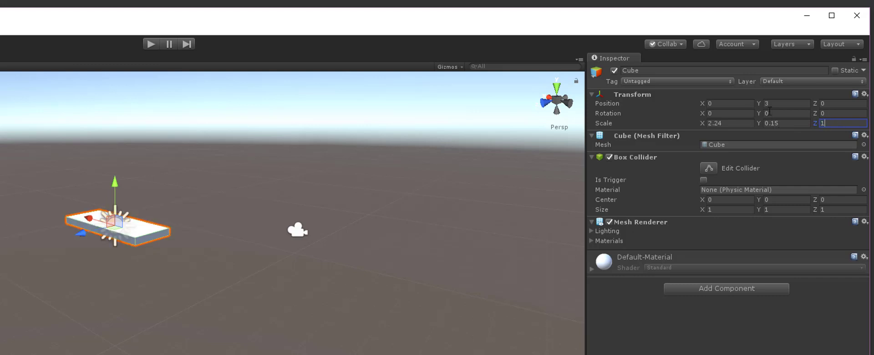
click(800, 124)
text(1)
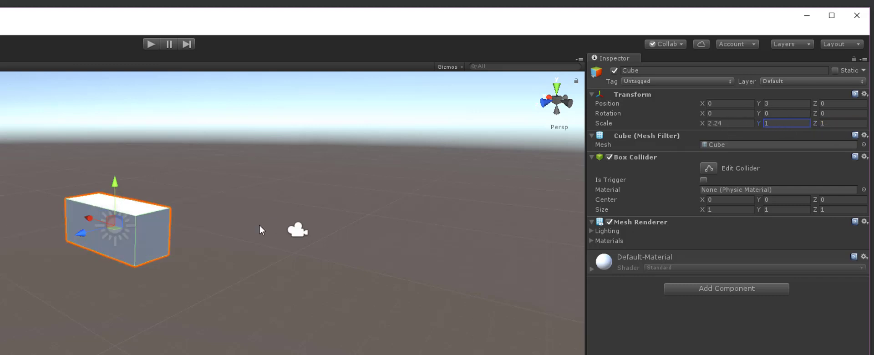
alt+drag(192, 216, 67, 197)
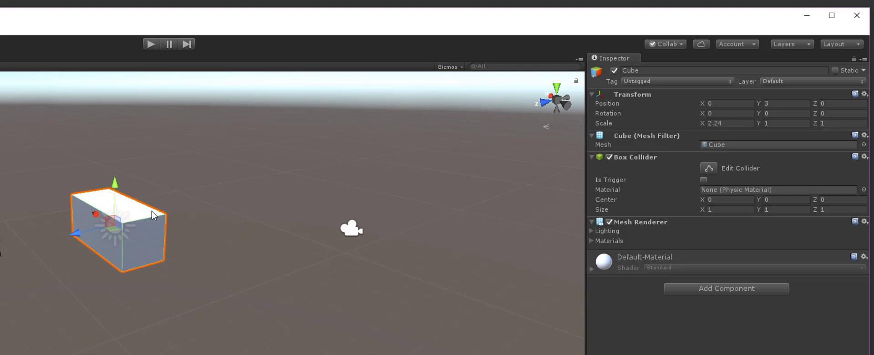
alt+drag(82, 250, 131, 237)
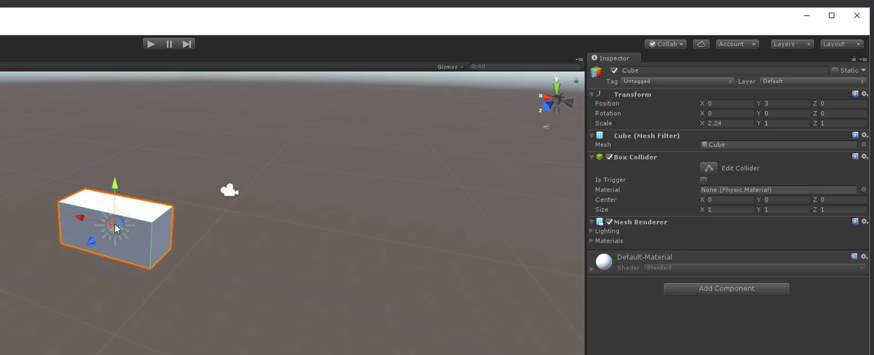
- Scale the cube into a slab with Y about 0.125 and Z about 8.31, and move it to about X 1.94, Y 1.86
key(e)
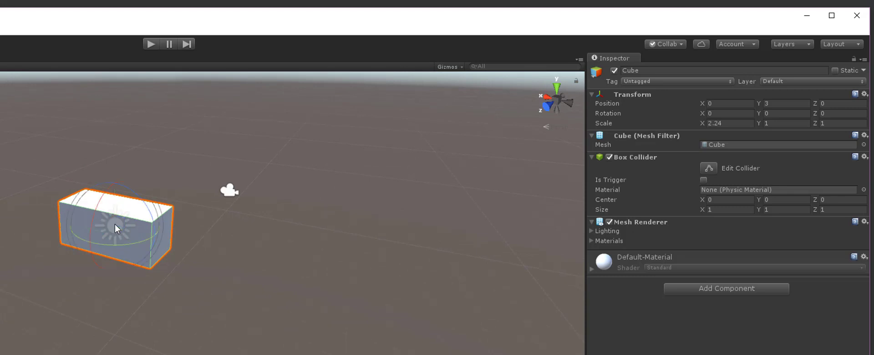
key(r)
alt+drag(114, 224, 228, 176)
drag(117, 183, 380, 244)
key(w)
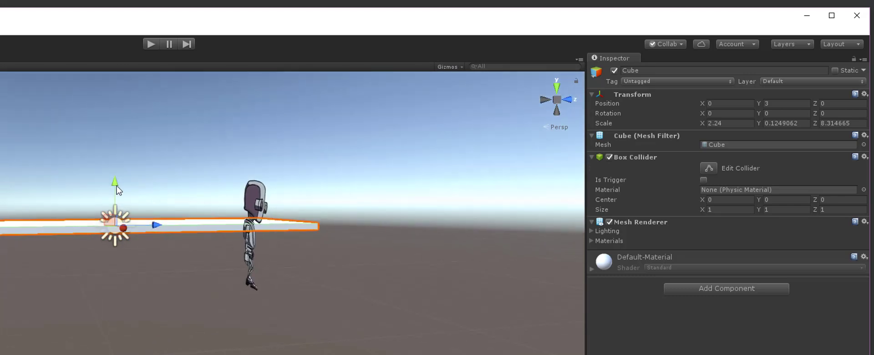
drag(117, 191, 448, 274)
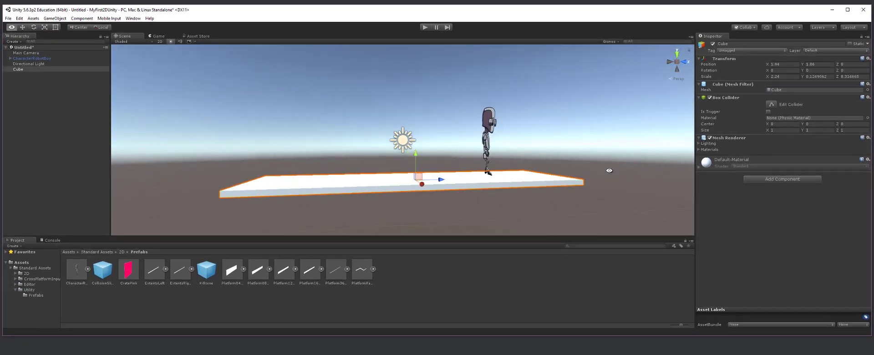
- Try tilting the slab about its Z axis and undo the rotation
key(e)
drag(420, 163, 416, 171)
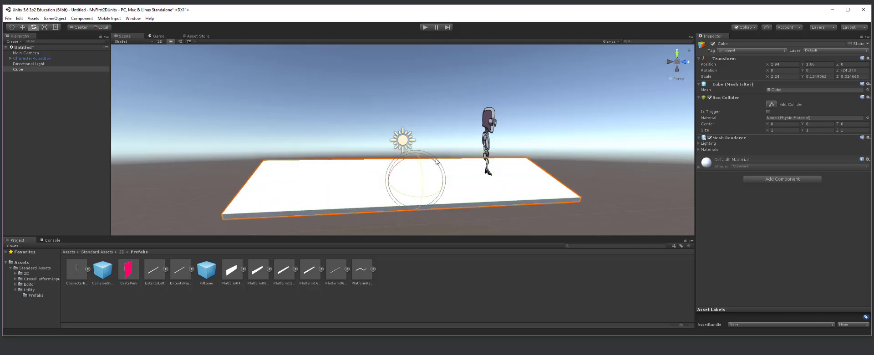
key(ctrl+z)
- Lower the slab to about Y 1.28 beneath CharacterRobotBoy and check its placement from several sides
alt+drag(571, 159, 553, 180)
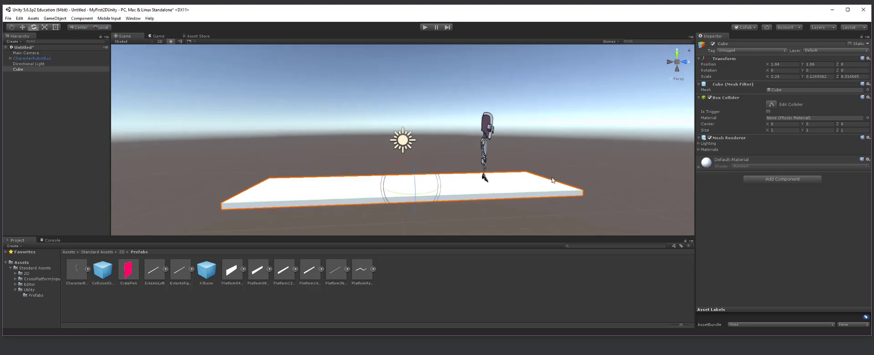
key(w)
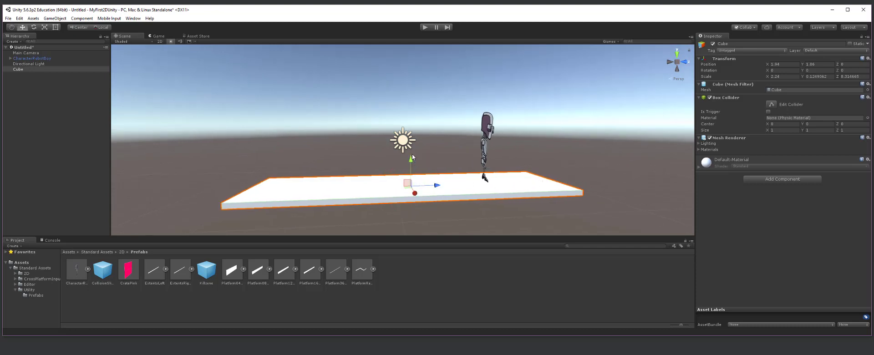
drag(412, 153, 622, 121)
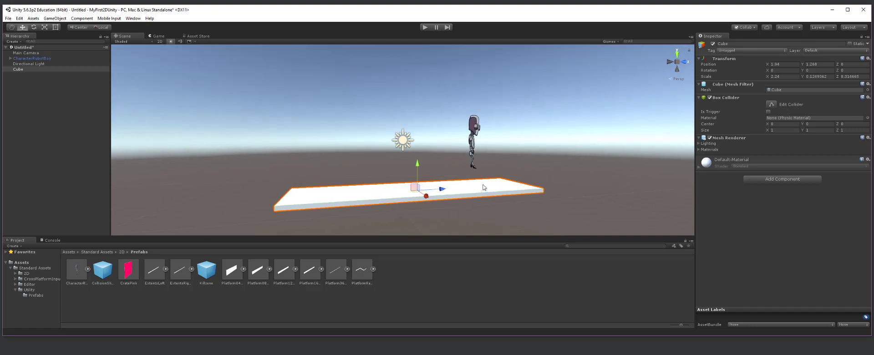
alt+drag(491, 181, 372, 153)
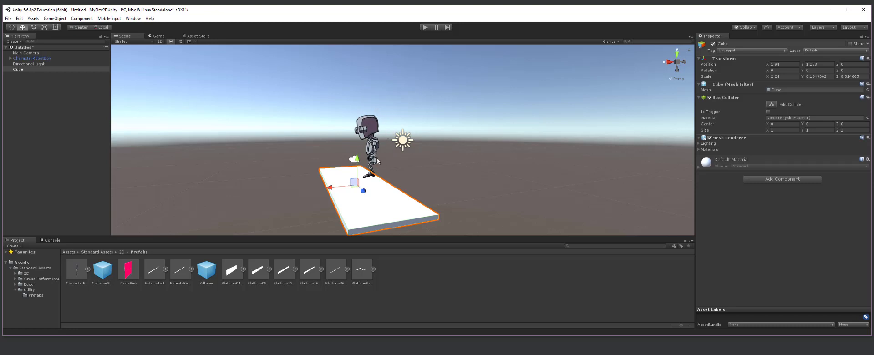
alt+drag(377, 161, 504, 171)
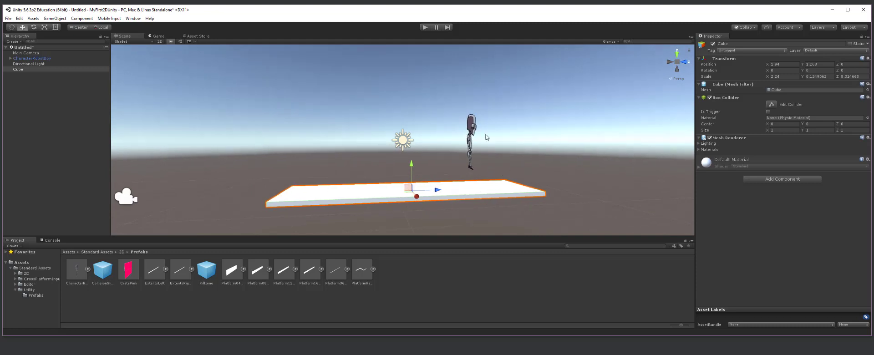
- Switch the scene to 2D view, run the game to test the slab and character, and stop it
alt+drag(486, 137, 295, 66)
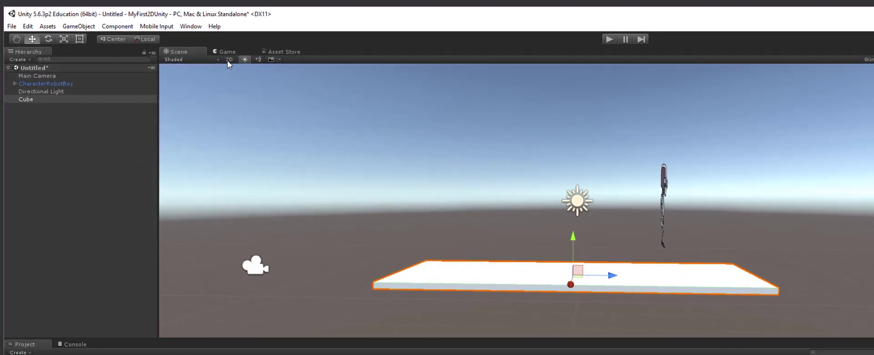
click(229, 60)
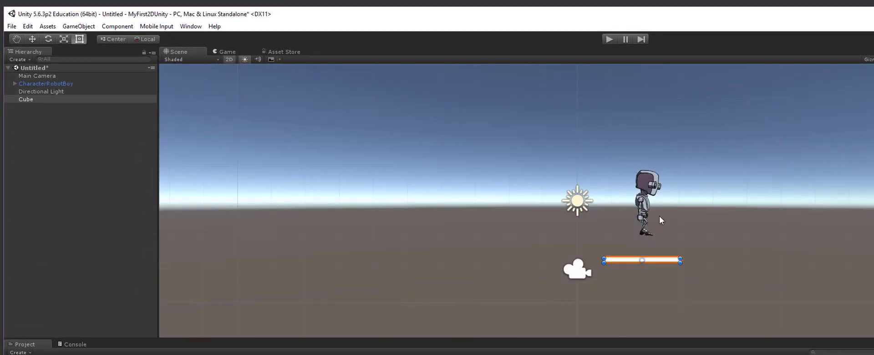
scroll(659, 215, up, 4)
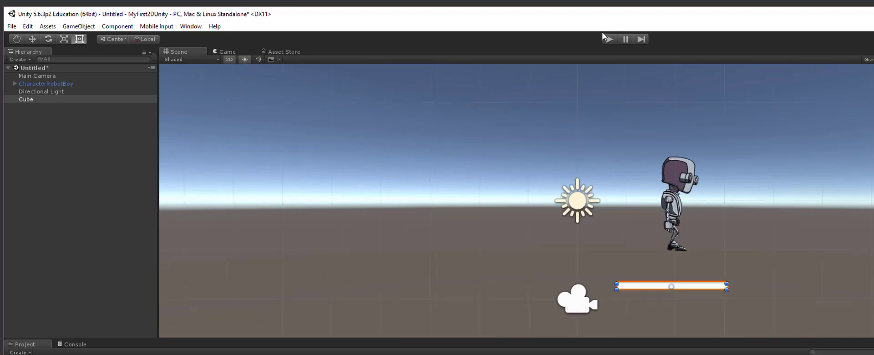
click(610, 39)
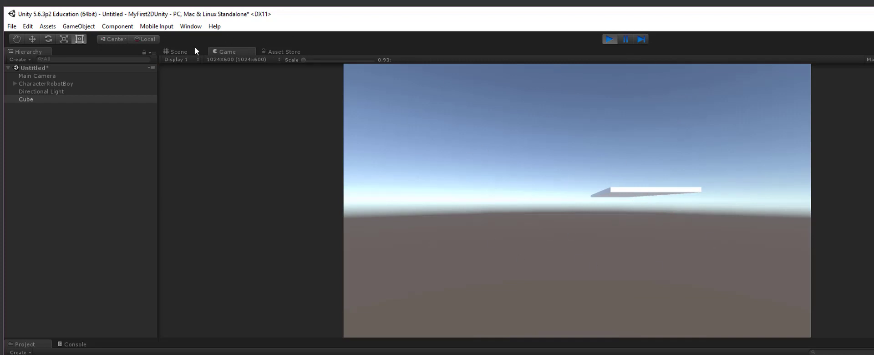
click(610, 40)
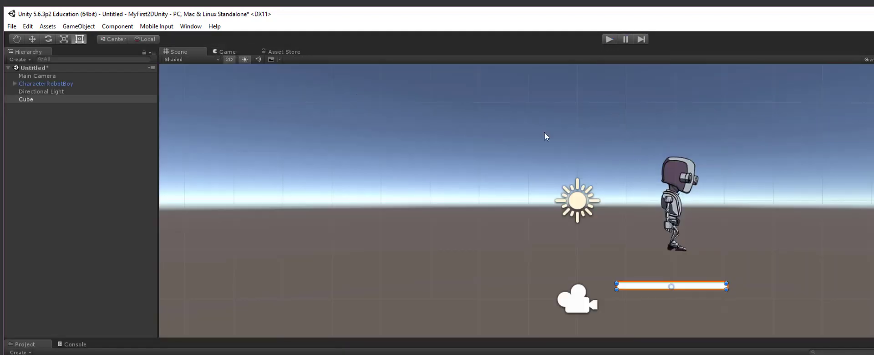
- Return the scene to 3D view and move the Main Camera forward along Z, close beside the slab
click(34, 77)
scroll(576, 218, down, 2)
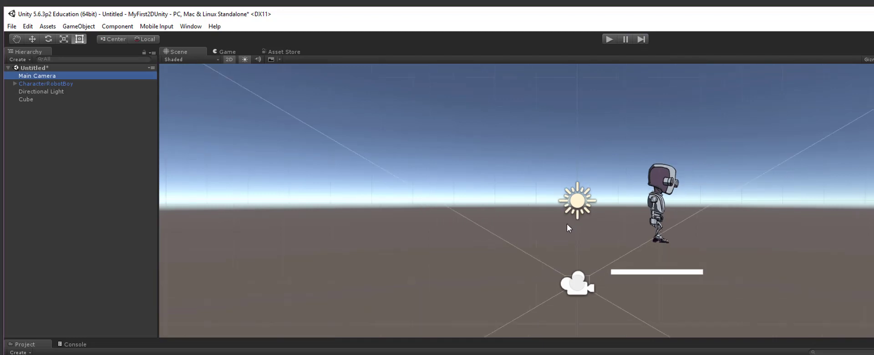
click(229, 60)
alt+drag(410, 184, 401, 257)
scroll(541, 250, down, 3)
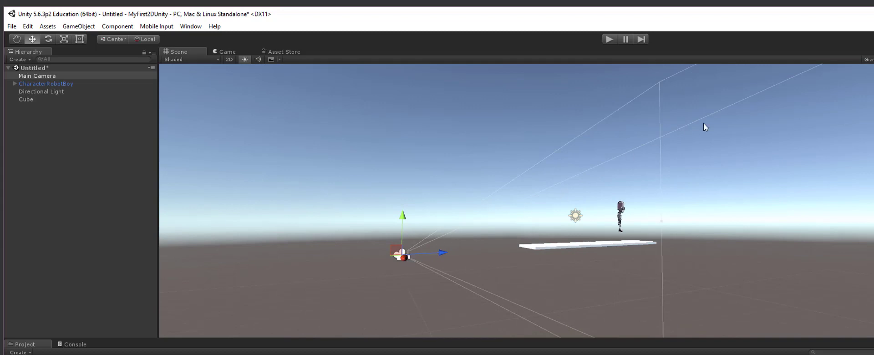
alt+drag(657, 213, 649, 262)
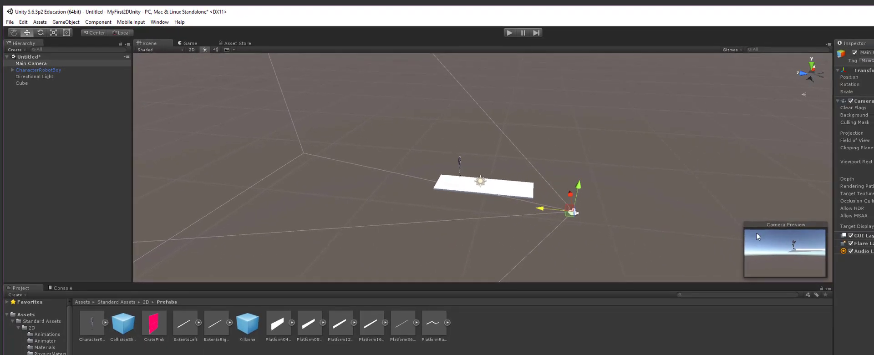
drag(544, 212, 451, 212)
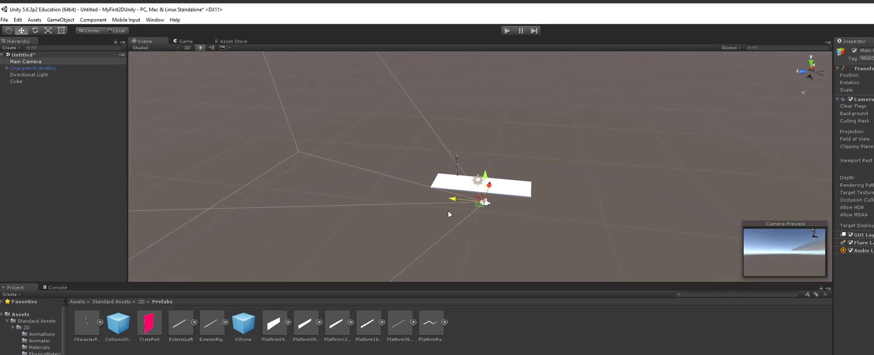
- Rotate the Main Camera to about 86.7 degrees on Y and move it to about X -3.2, Y 2.2, Z 0.2, facing the slab
key(e)
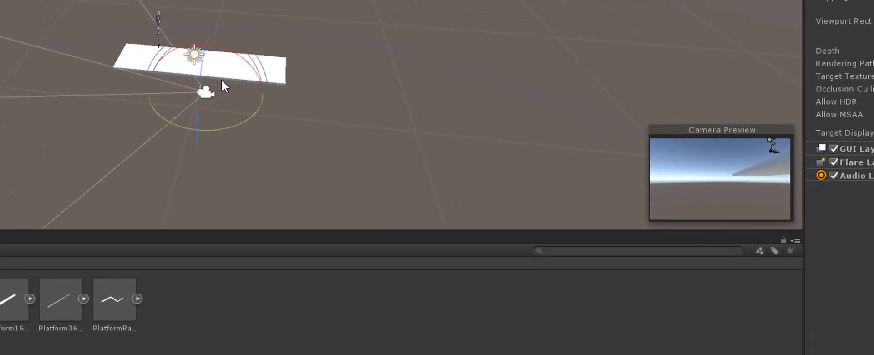
drag(256, 115, 183, 114)
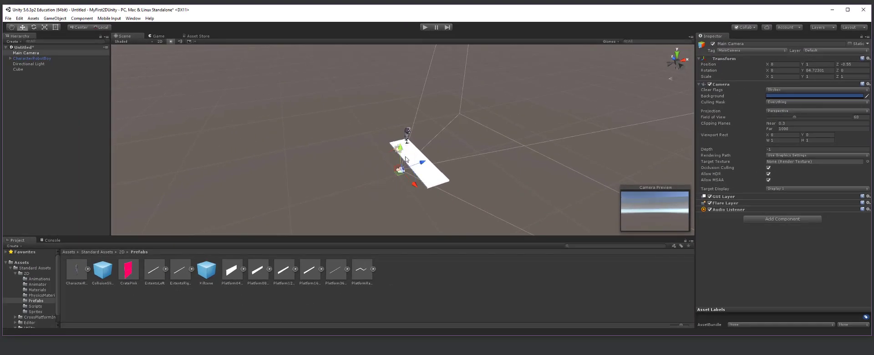
mouse_move(401, 150)
mouse_down()
mouse_move(420, 150)
mouse_move(364, 169)
mouse_move(407, 160)
mouse_up()
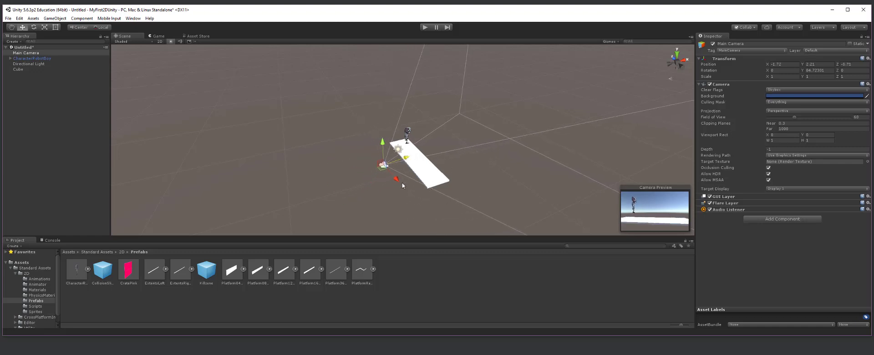
drag(402, 185, 694, 123)
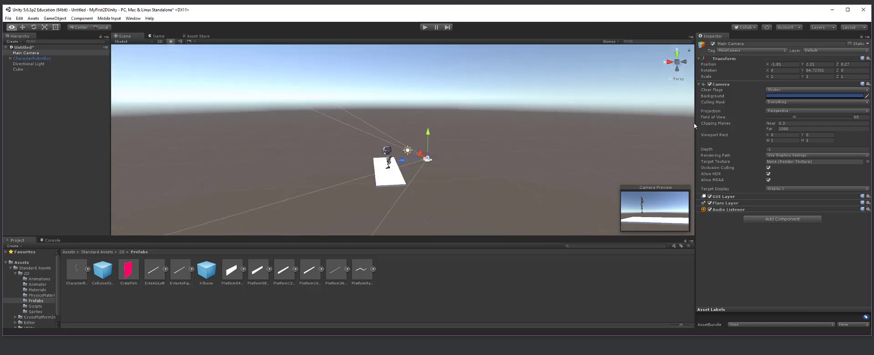
drag(402, 162, 417, 161)
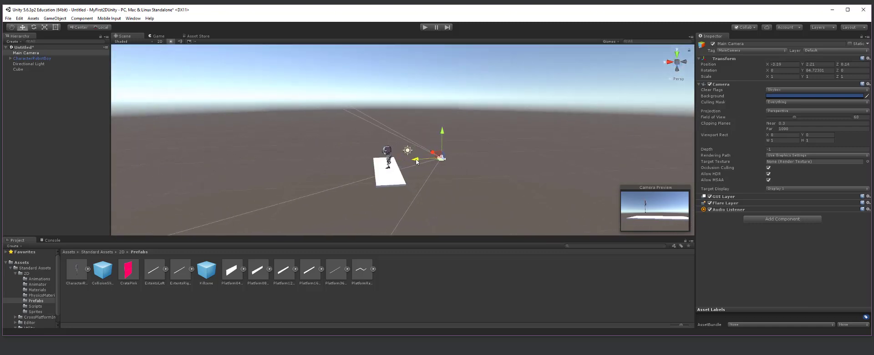
- Rotate CharacterRobotBoy to about -88.8 degrees on Y so its flat side faces the camera
click(388, 156)
key(e)
drag(385, 166, 473, 140)
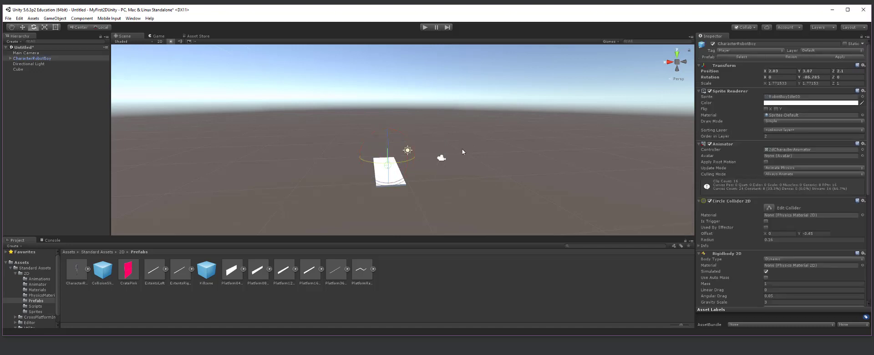
- Check the Main Camera's preview of the slab and character, and run the game
click(442, 158)
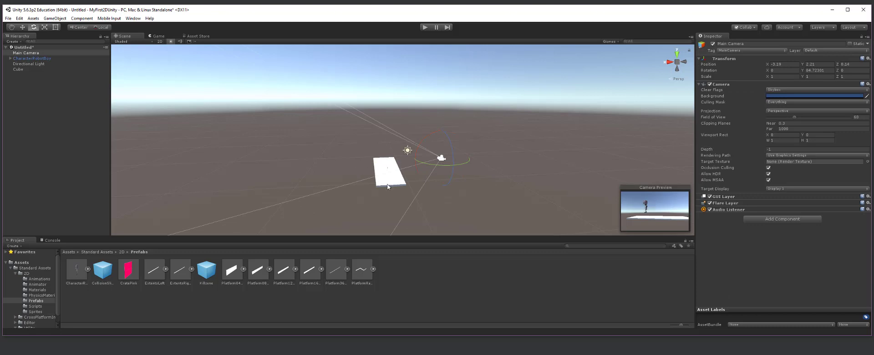
alt+drag(344, 186, 366, 148)
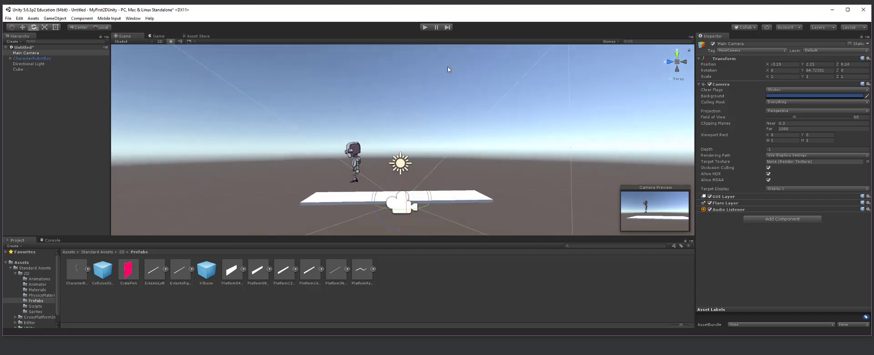
click(426, 27)
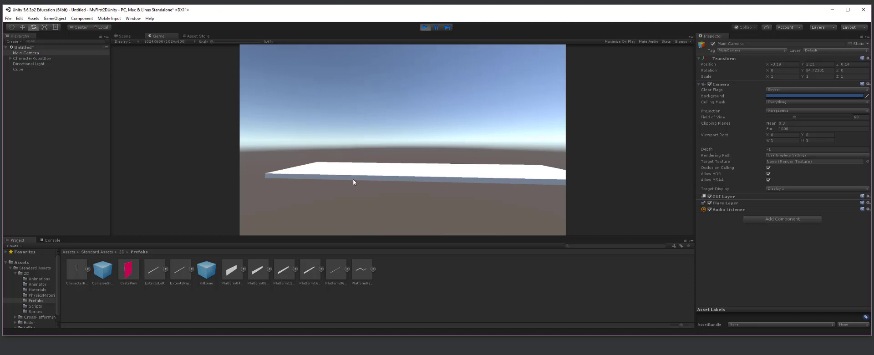
- Stop the game and add a Rigidbody component to the Cube slab
click(425, 28)
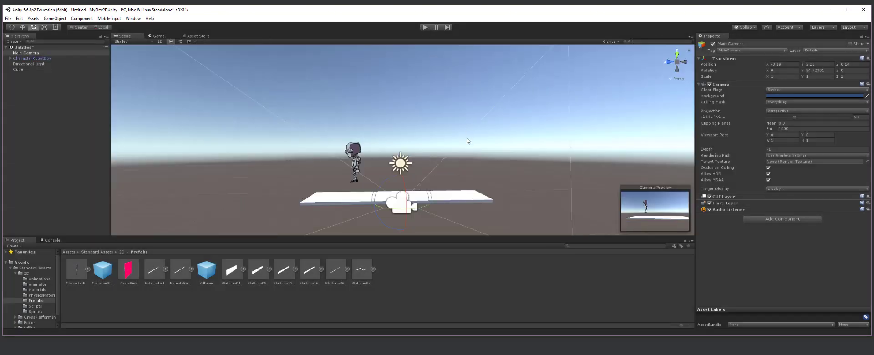
click(334, 200)
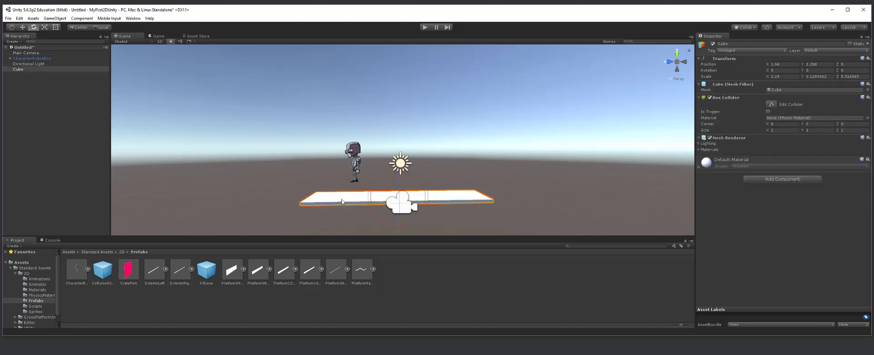
key(q)
alt+drag(501, 197, 475, 199)
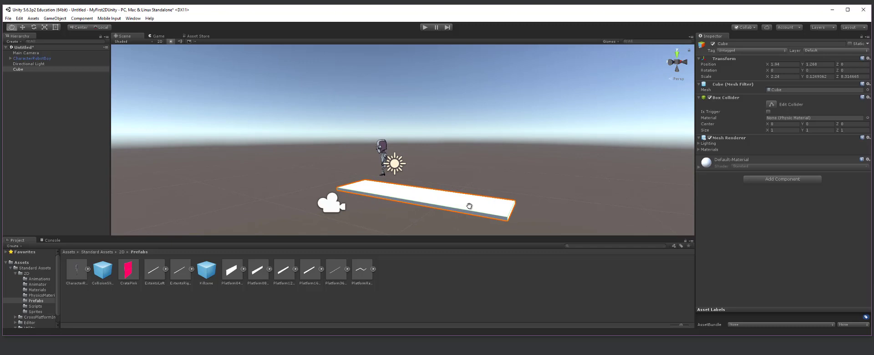
click(38, 74)
click(19, 70)
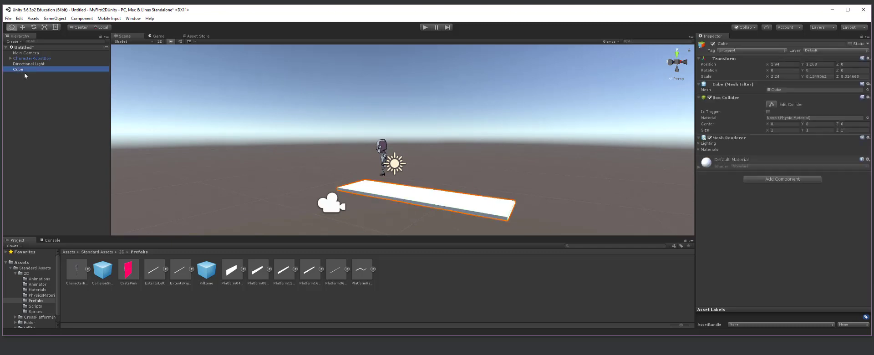
click(426, 195)
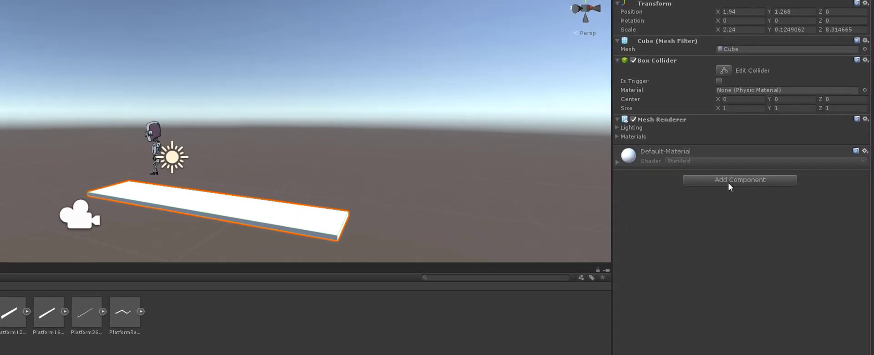
click(775, 181)
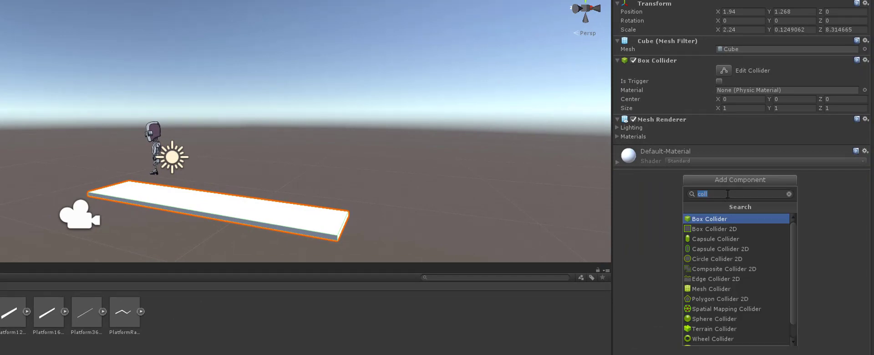
text(rig)
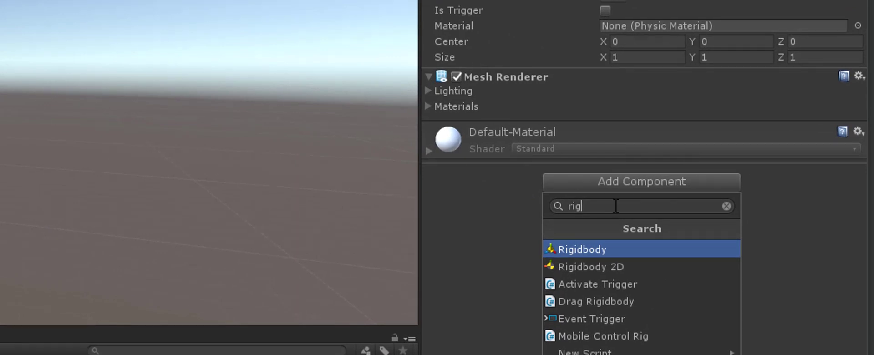
click(594, 254)
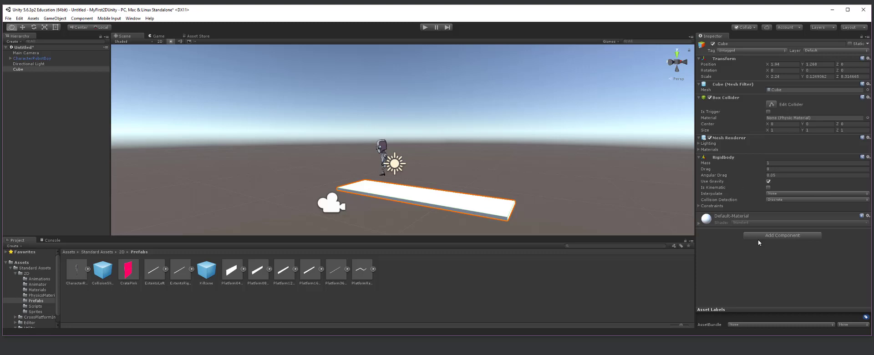
- Run the game twice to test the slab with its Rigidbody, stopping it after each run
click(423, 27)
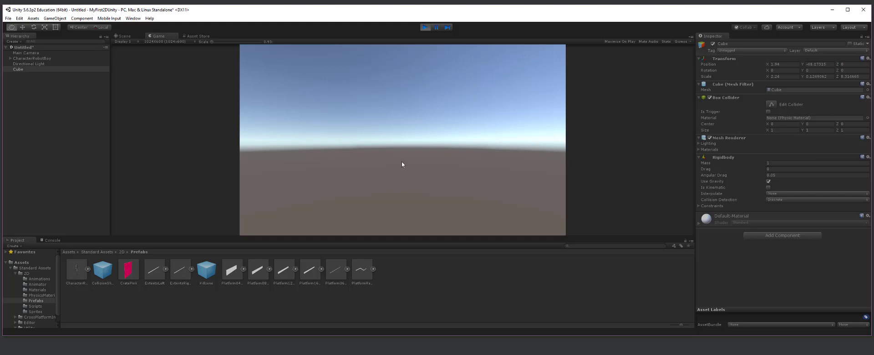
click(422, 27)
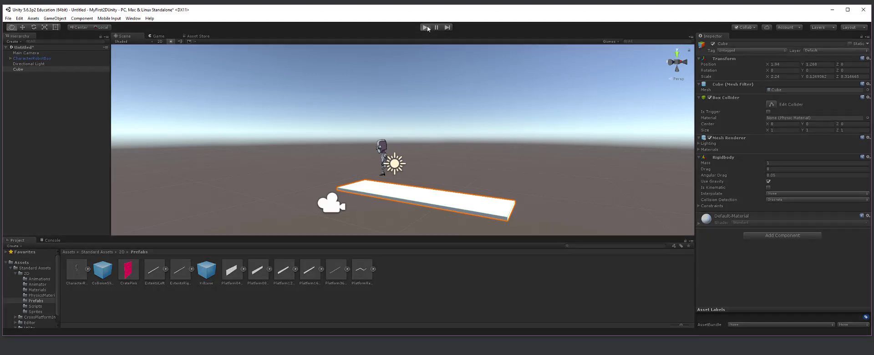
click(426, 27)
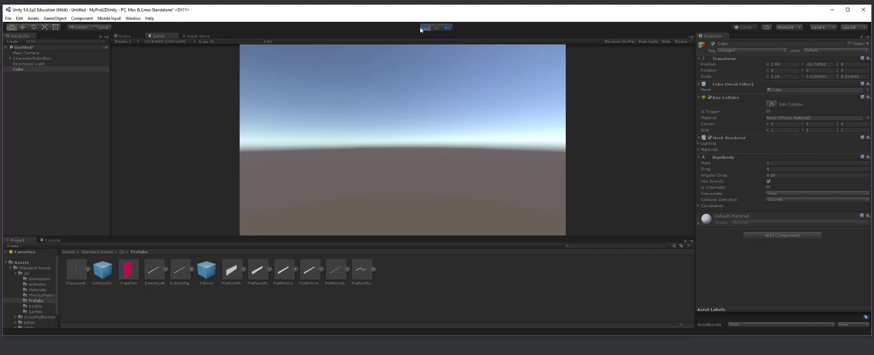
click(424, 27)
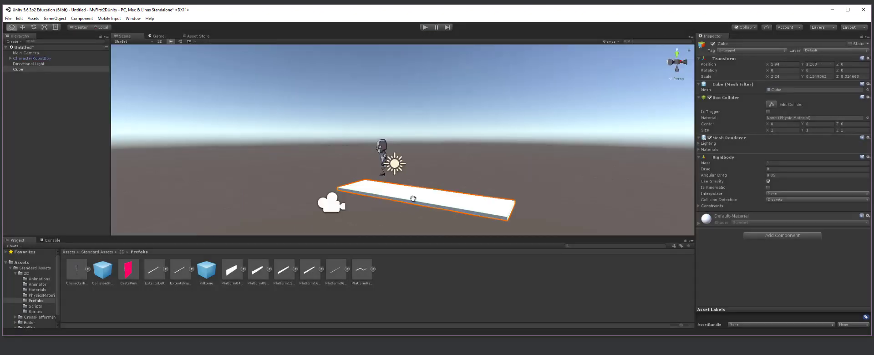
- Remove the Rigidbody component from the Cube
alt+drag(420, 193, 434, 184)
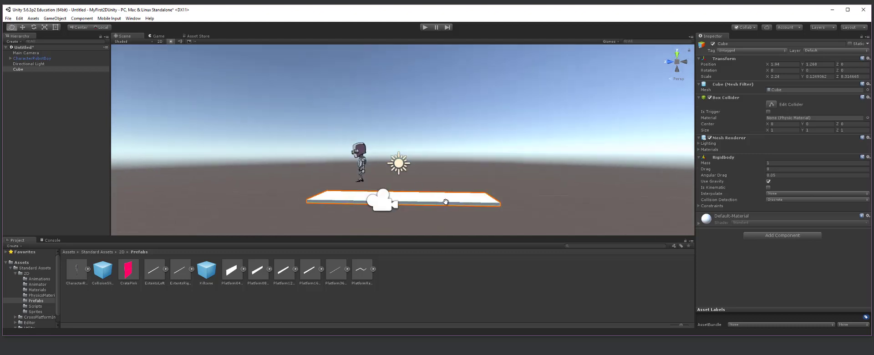
click(724, 157)
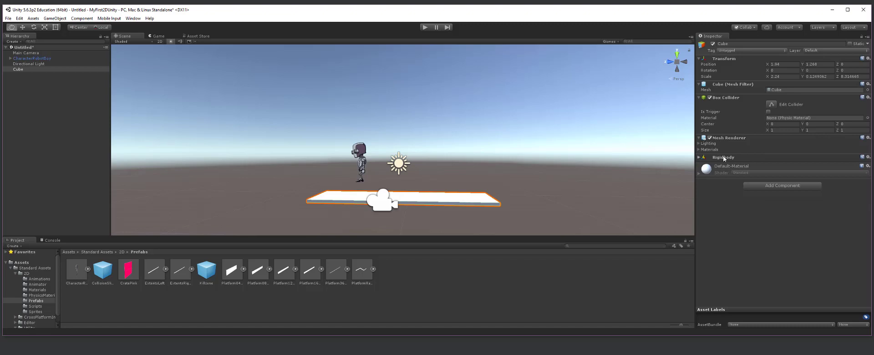
click(723, 155)
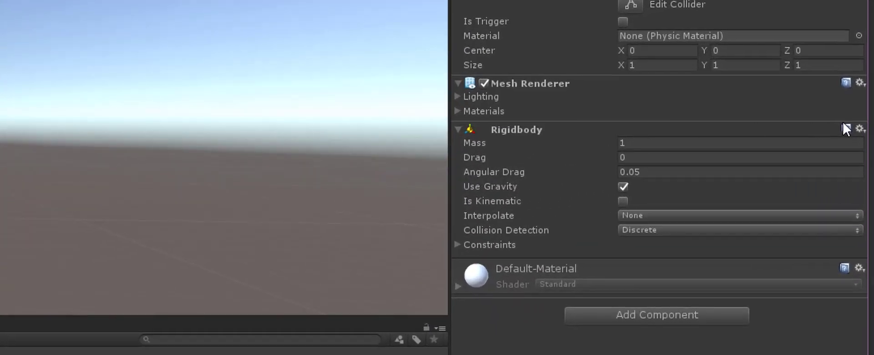
click(860, 128)
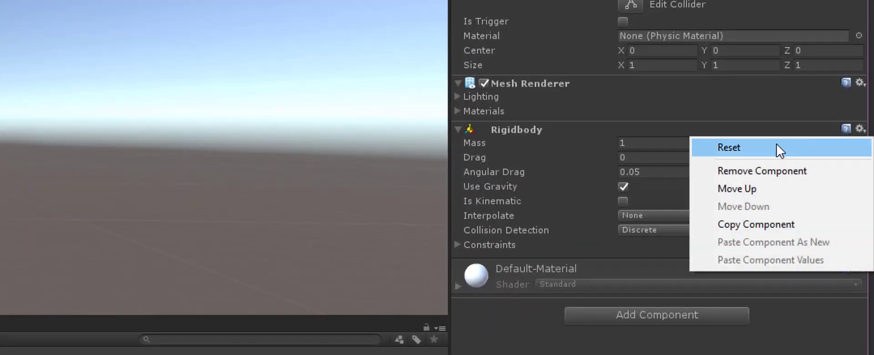
click(765, 172)
- Try to add a Box Collider 2D to the Cube alongside its existing Box Collider
click(665, 182)
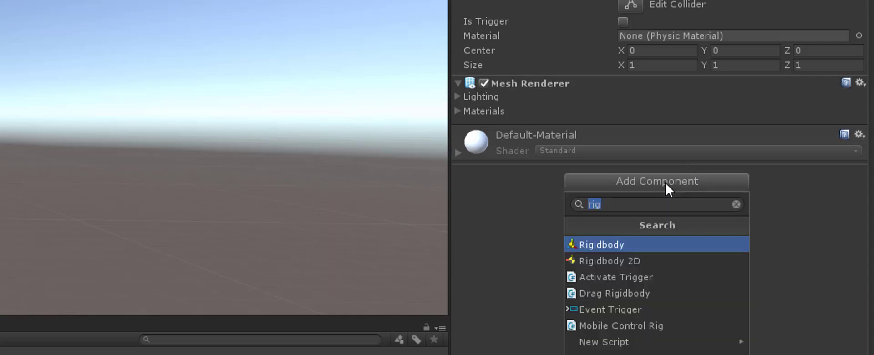
key(BackSpace)
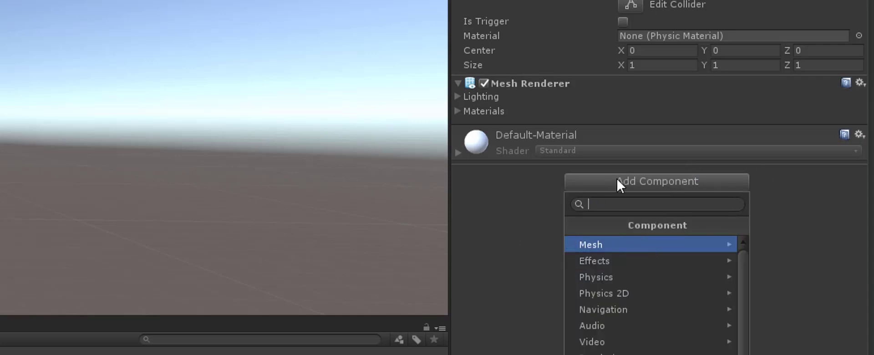
text(co)
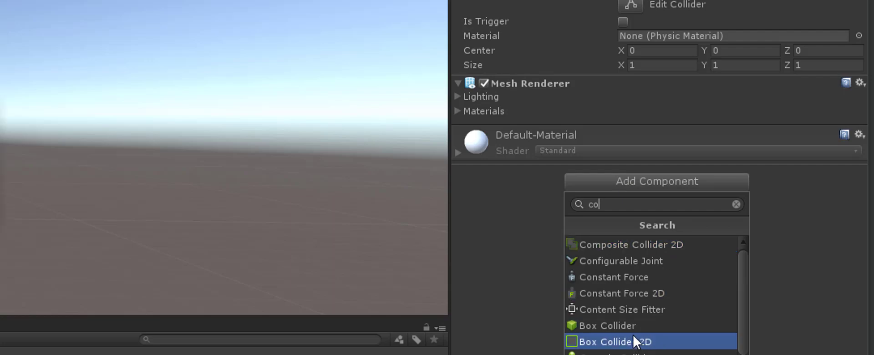
key(Return)
click(476, 204)
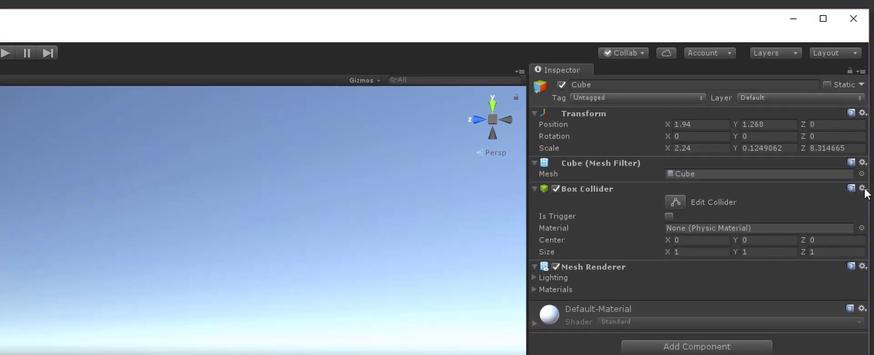
- Replace the Cube's Box Collider component with a Box Collider 2D
click(864, 189)
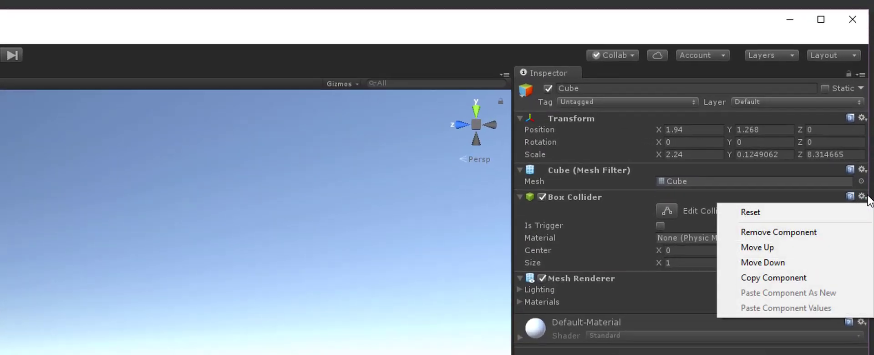
click(821, 217)
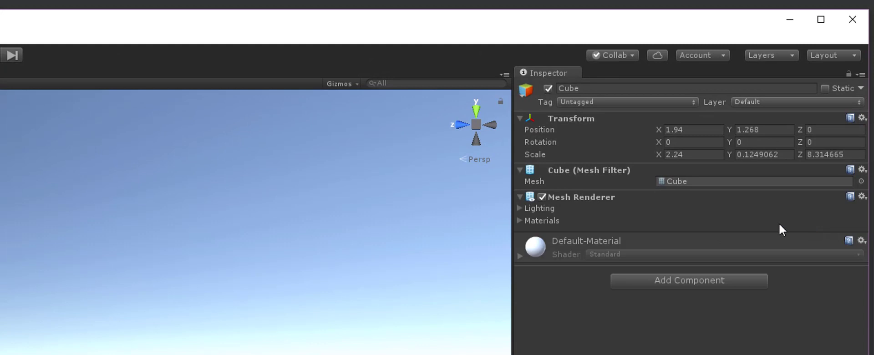
click(690, 281)
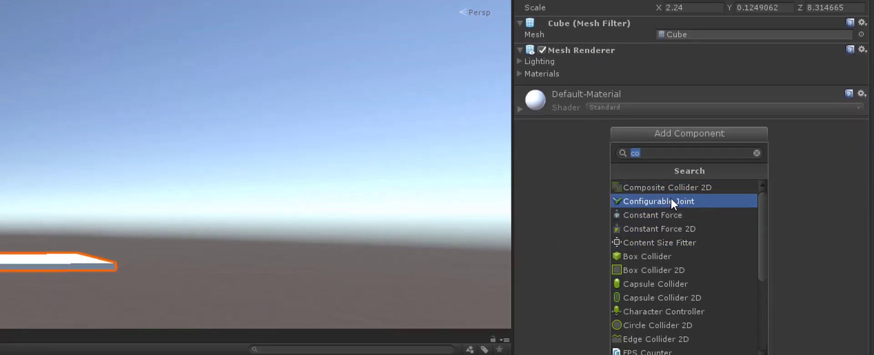
click(676, 271)
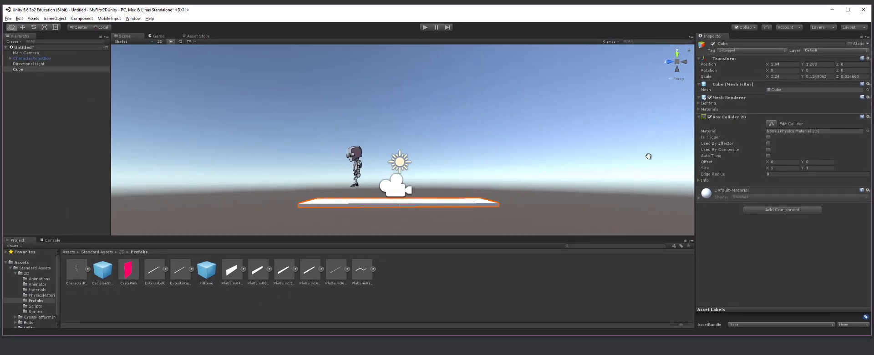
click(718, 114)
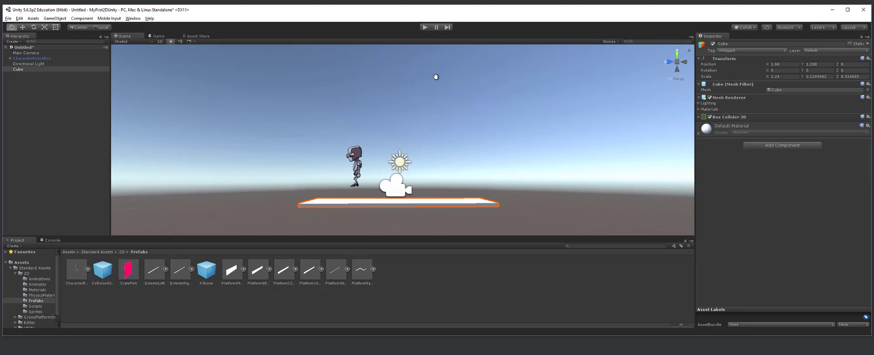
- Test-play the scene, restart it once, and turn the robot character to face right on the slab
click(425, 28)
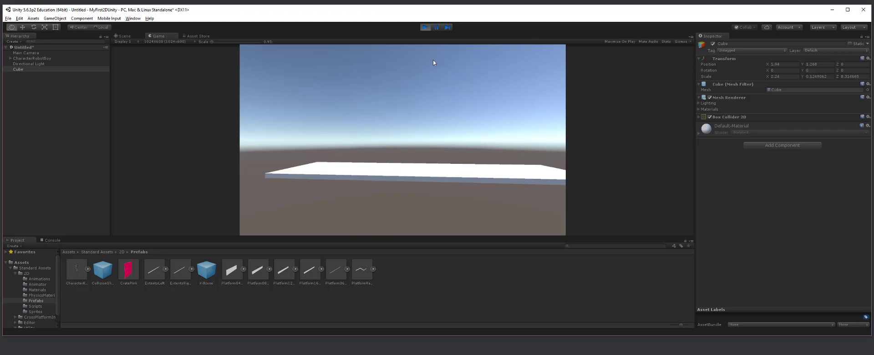
click(424, 28)
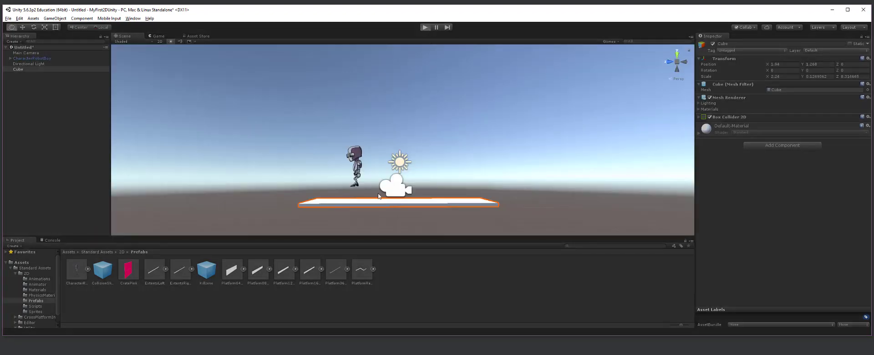
key(ctrl+p)
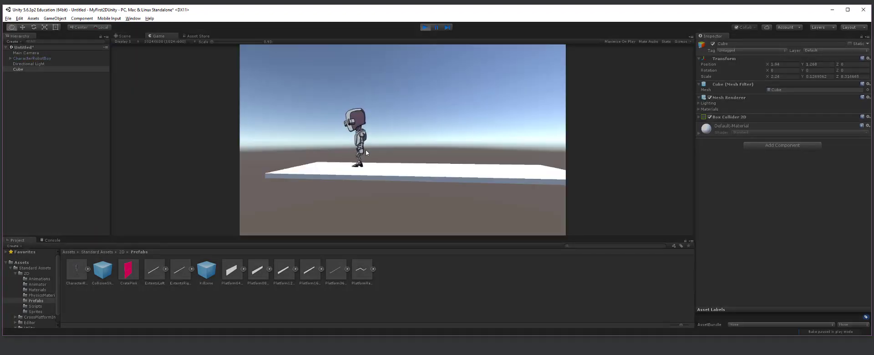
key(Right)
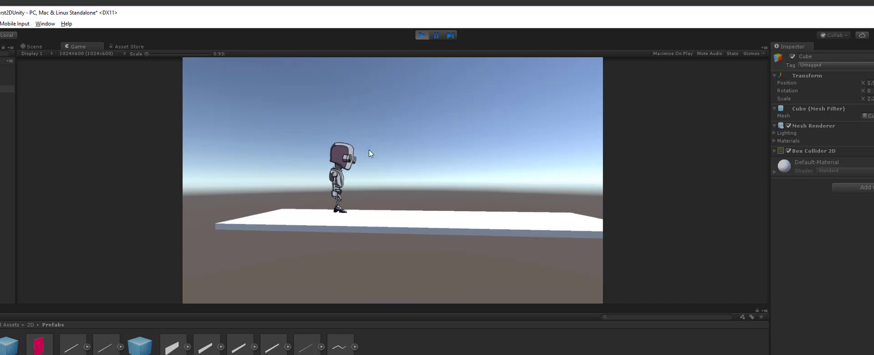
- With the game still running, lift CharacterRobotBoy straight up above the slab in the Scene view using the Move tool
click(36, 46)
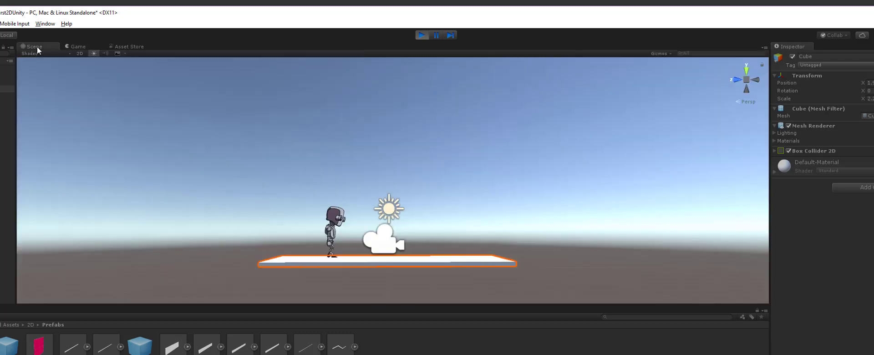
scroll(324, 222, up, 2)
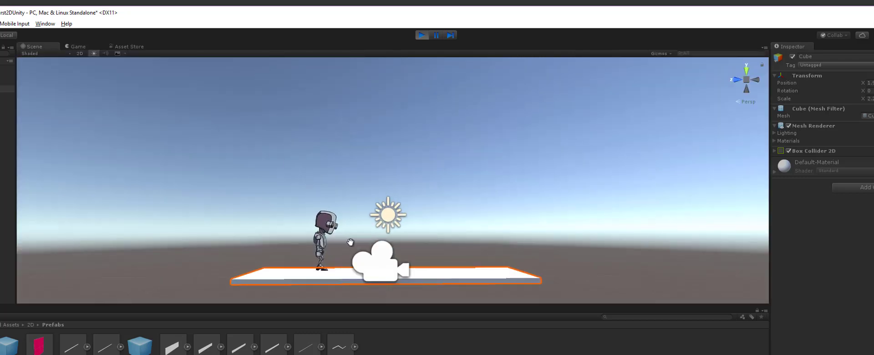
drag(353, 242, 173, 246)
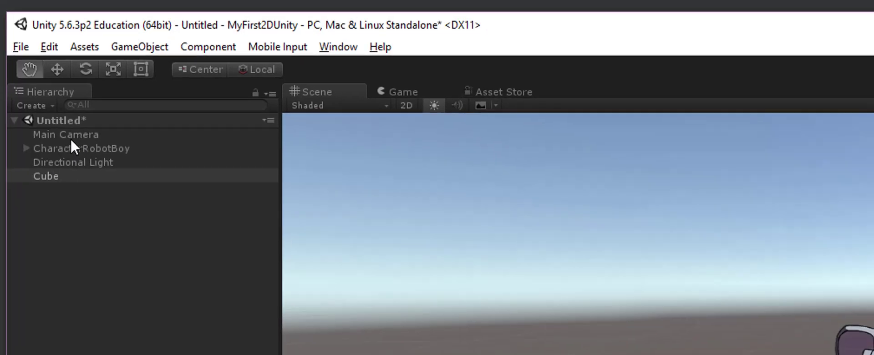
click(76, 159)
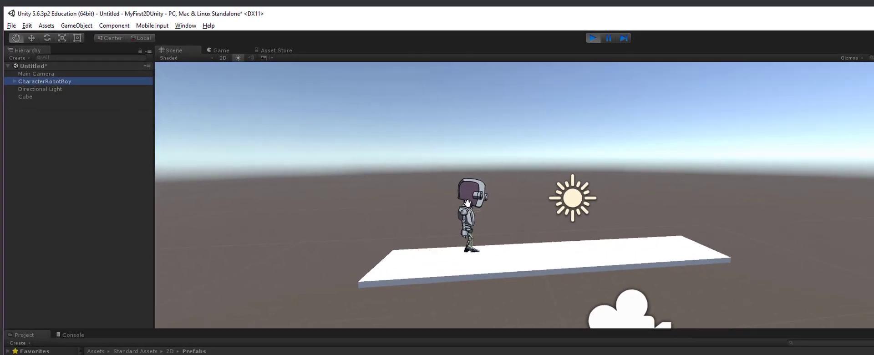
key(w)
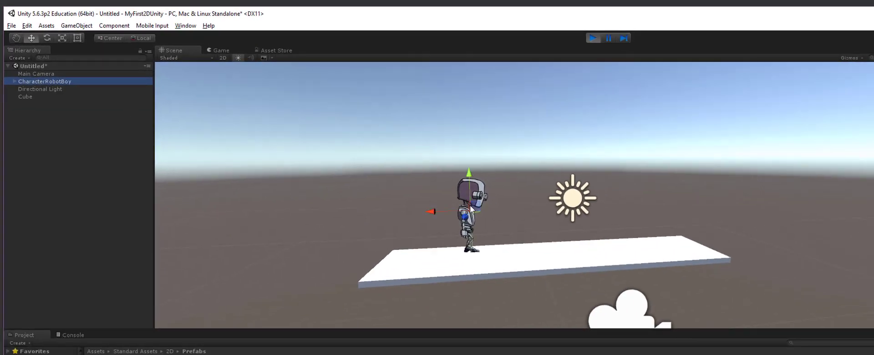
drag(468, 210, 464, 85)
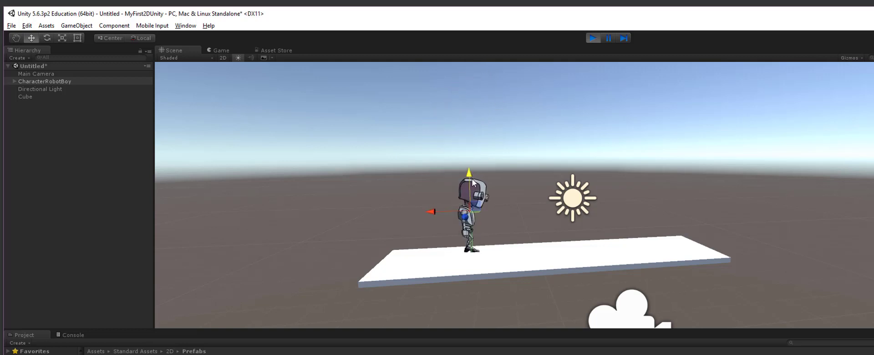
- While the game runs, lift CharacterRobotBoy above the slab once more and rotate the Cube into a ramp sloping down ahead of the robot
drag(467, 176, 470, 89)
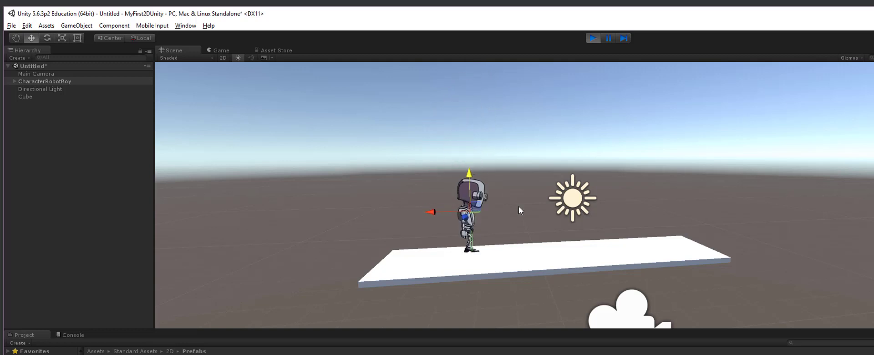
click(556, 260)
key(e)
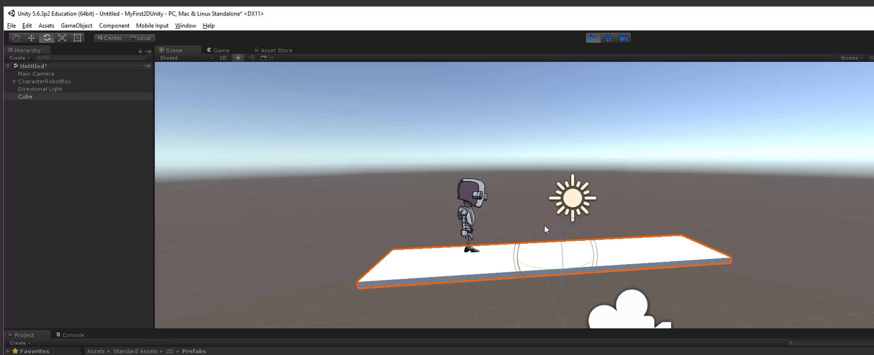
drag(542, 220, 557, 217)
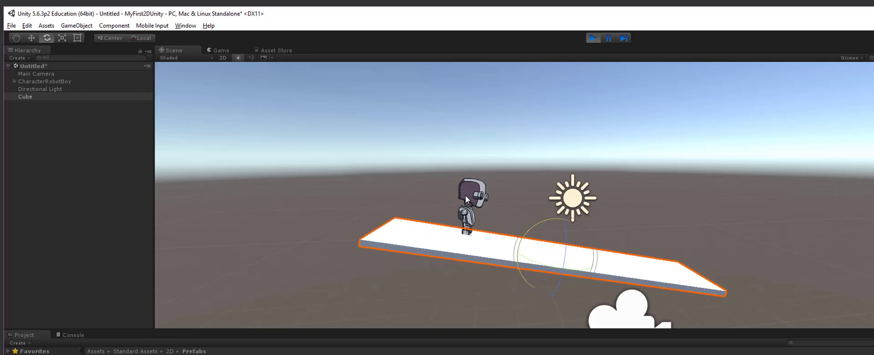
- Raise CharacterRobotBoy straight up above the tilted slab with the Move tool and let it drop onto the slope
click(476, 182)
key(w)
drag(469, 167, 470, 118)
click(473, 230)
alt+drag(474, 230, 405, 222)
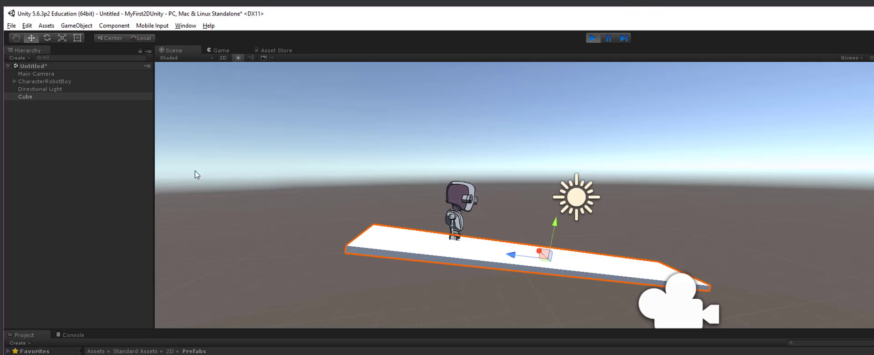
- Move CharacterRobotBoy horizontally past the middle of the ramp and drop it onto the slab's lower end
click(463, 196)
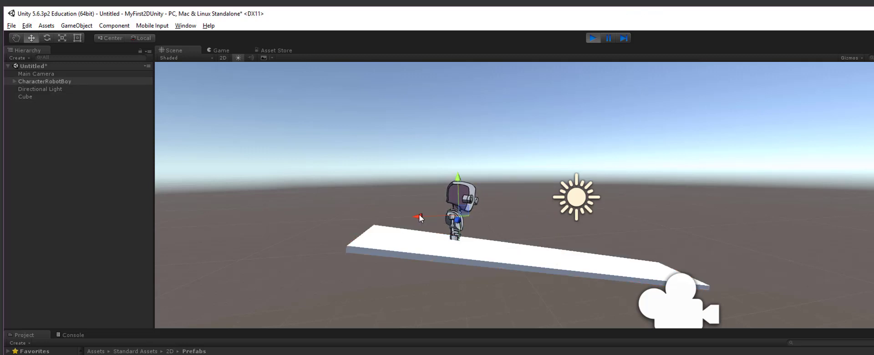
drag(418, 214, 635, 209)
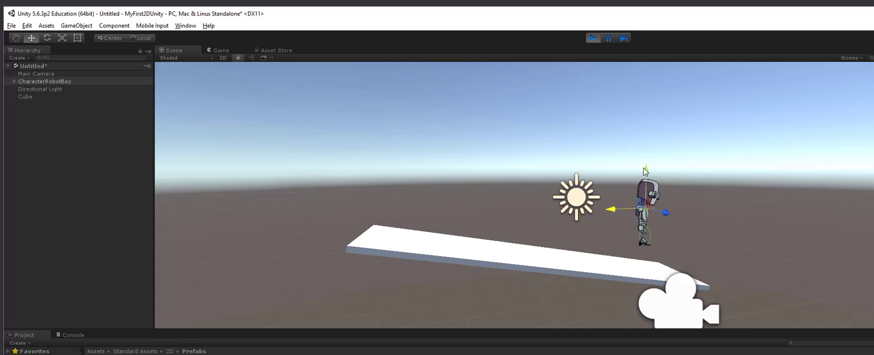
drag(650, 179, 648, 186)
alt+drag(630, 215, 413, 197)
- Move the Directional Light high above the ramp in the running scene
click(571, 195)
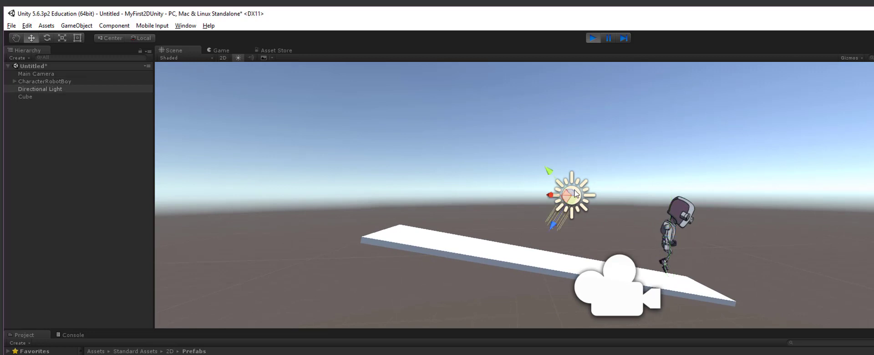
drag(553, 173, 432, 94)
- Select the Main Camera, switch the selection to the Cube, and stop the test play
click(621, 291)
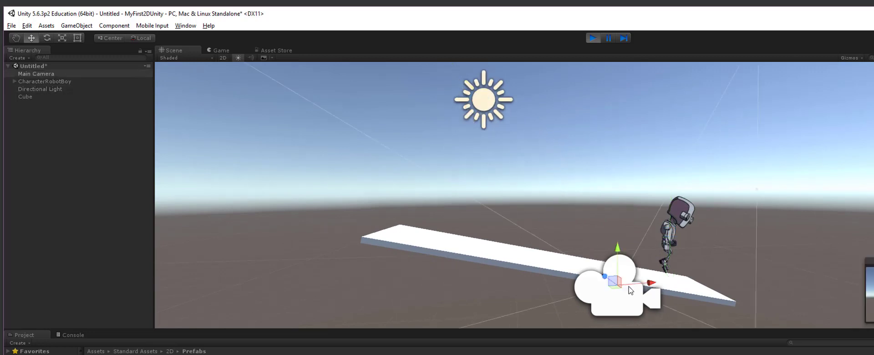
click(480, 249)
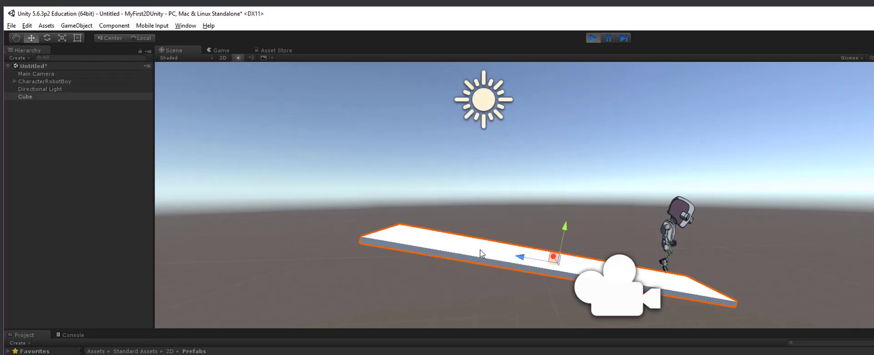
click(595, 39)
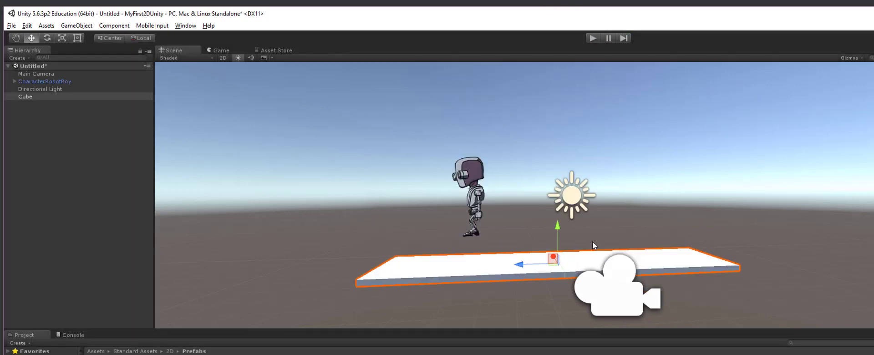